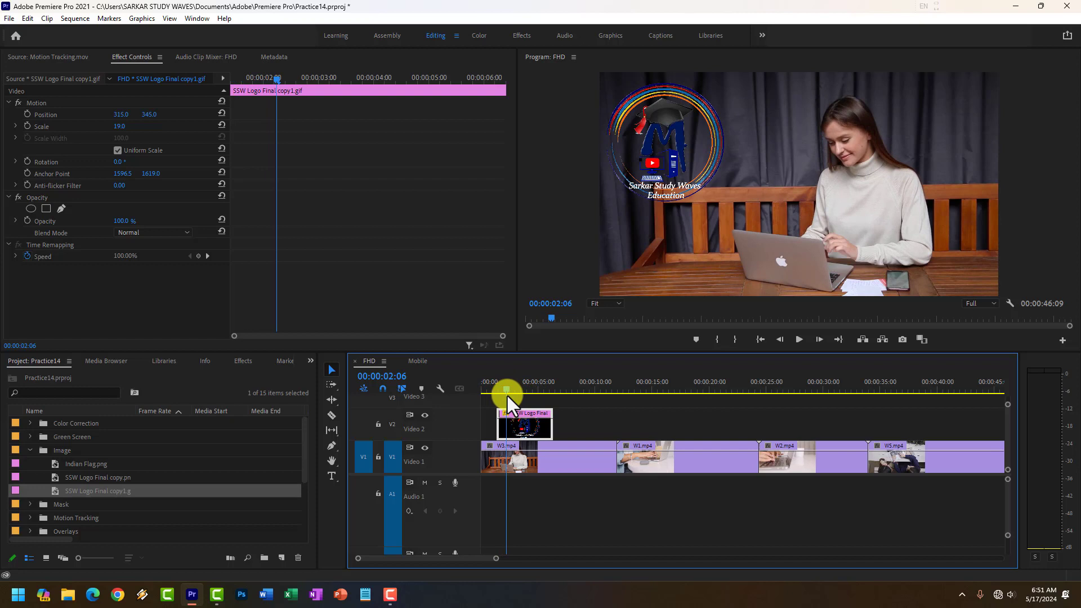
Step: Start opacity keyframing for the logo clip at 00:00:01:08 and set its opacity to 0%
drag(507, 396, 499, 400)
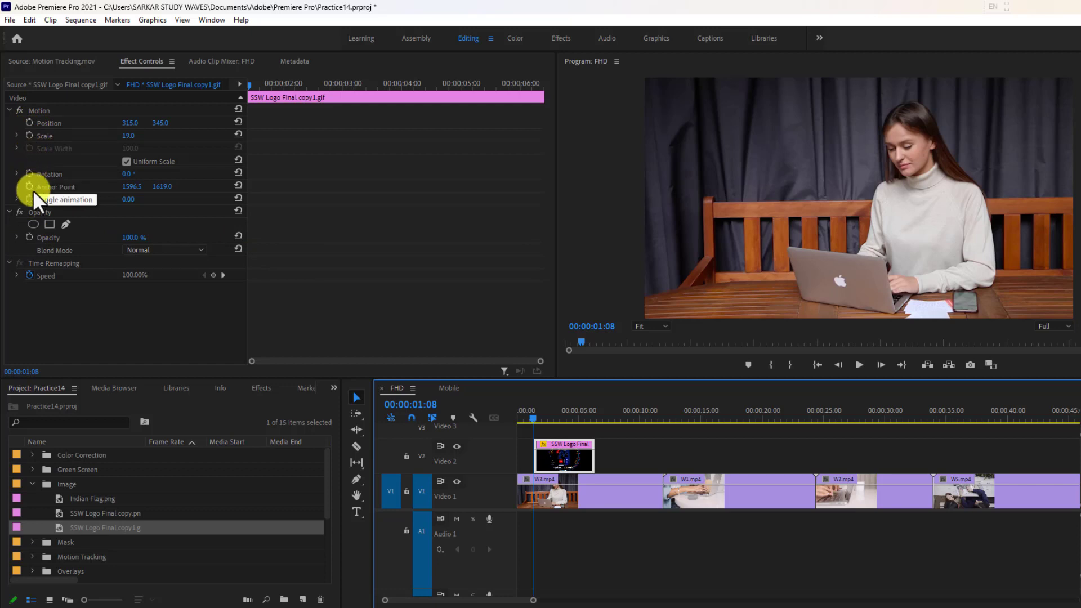
click(28, 237)
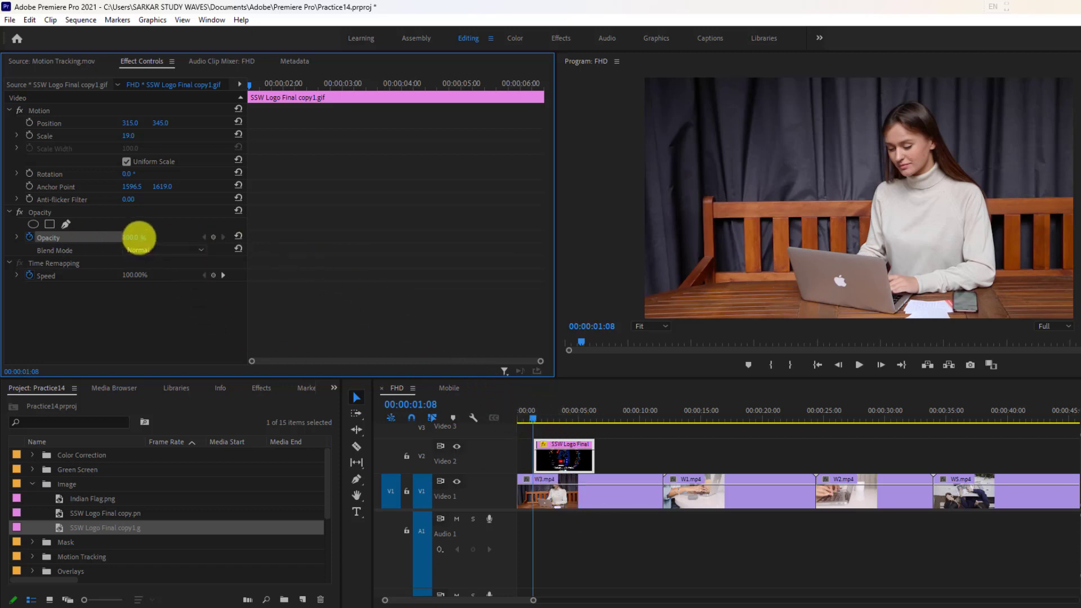
drag(138, 237, 11, 241)
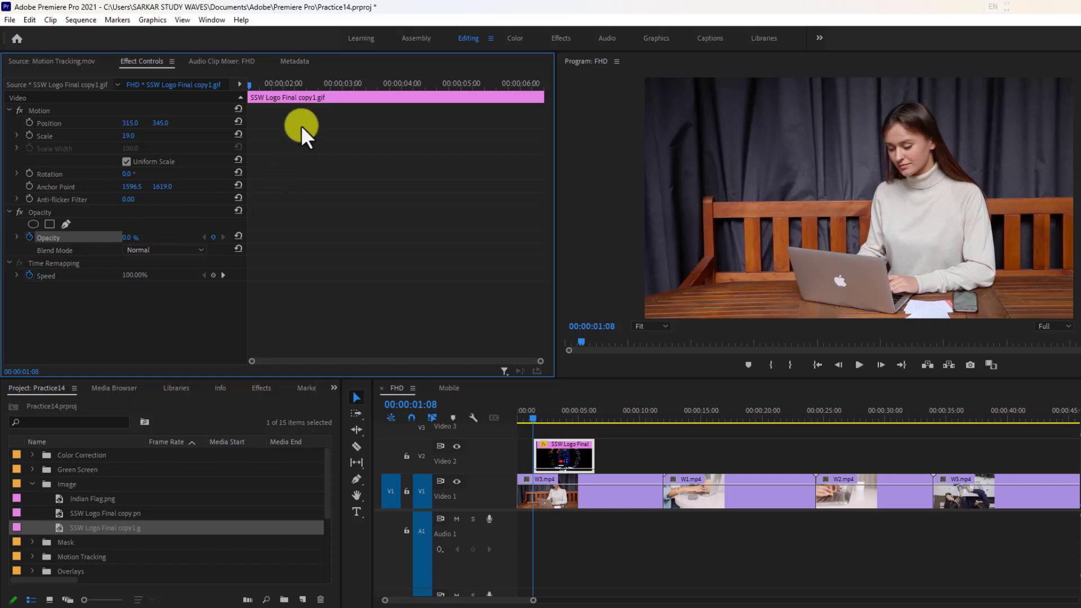
Step: Add an opacity keyframe to the logo clip at 00:00:01:21 and set it to 100%
drag(529, 420, 538, 419)
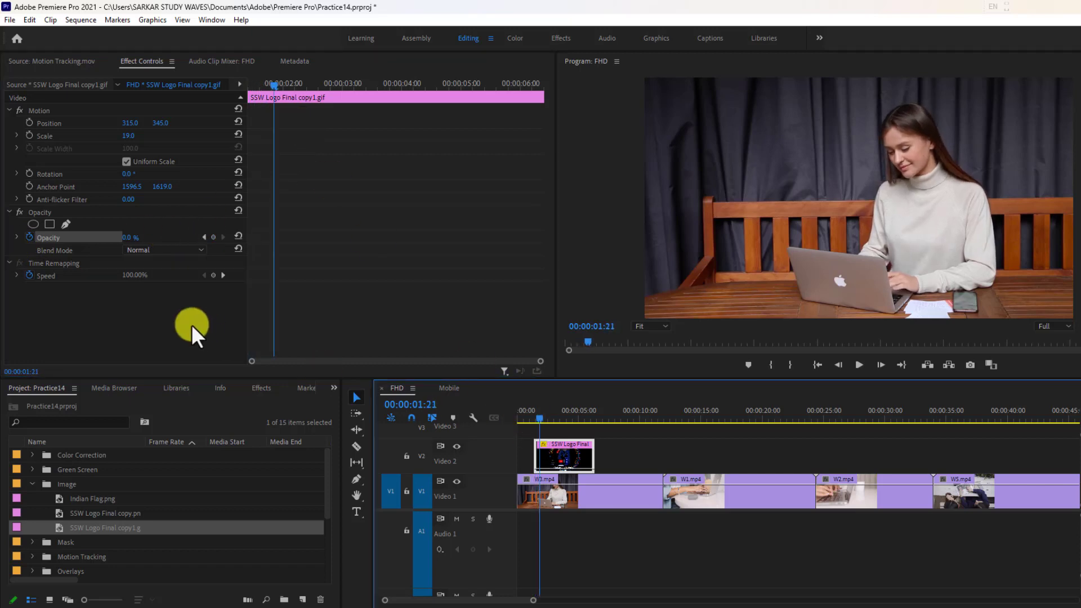
click(213, 237)
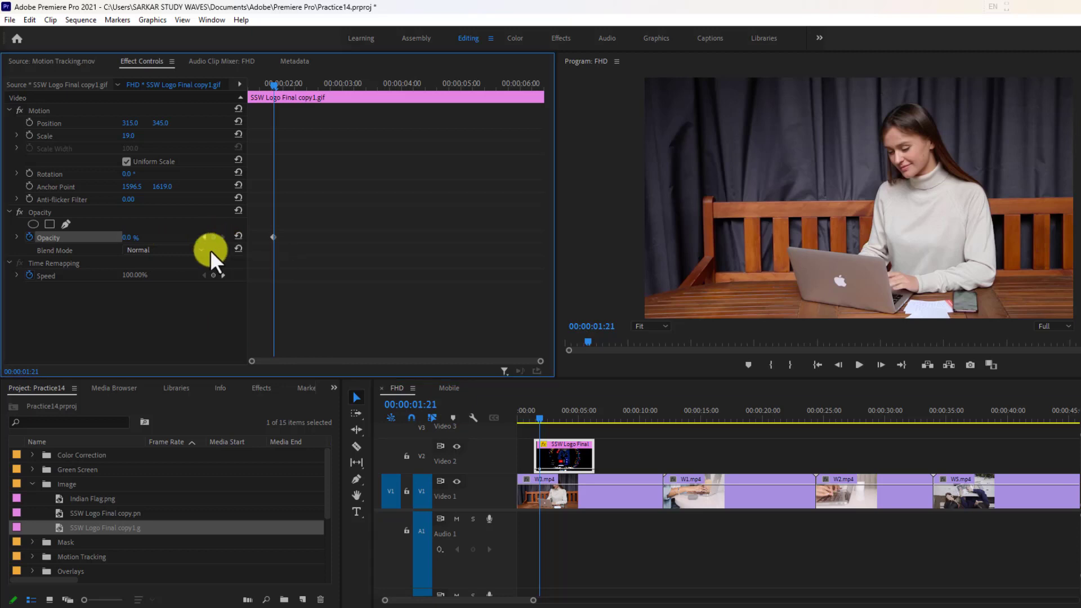
drag(126, 239, 322, 308)
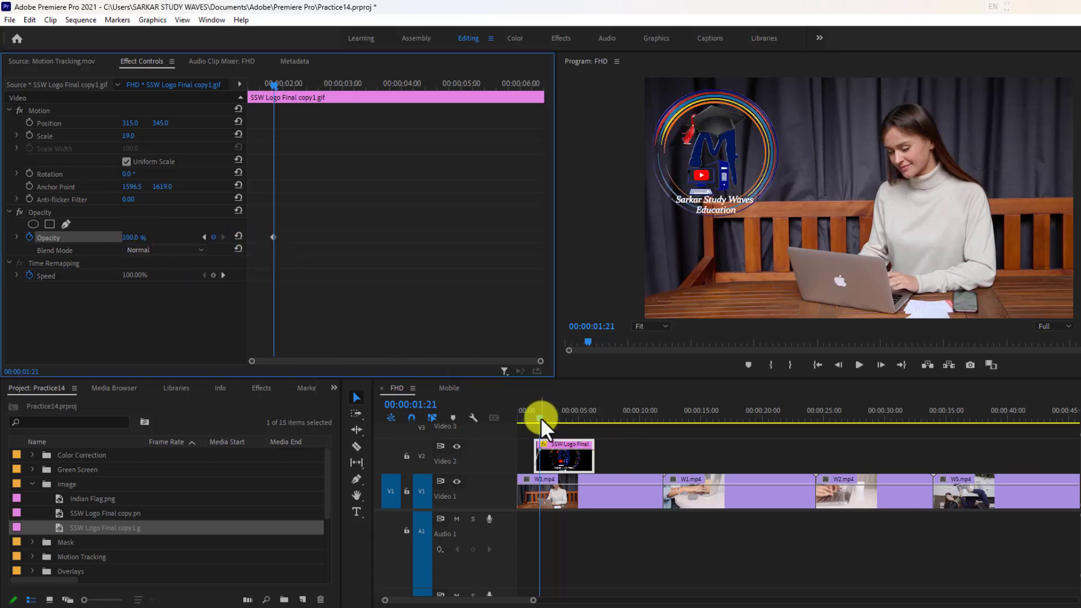
Step: Play the sequence from its beginning to preview the logo's fade-in
drag(541, 417, 514, 419)
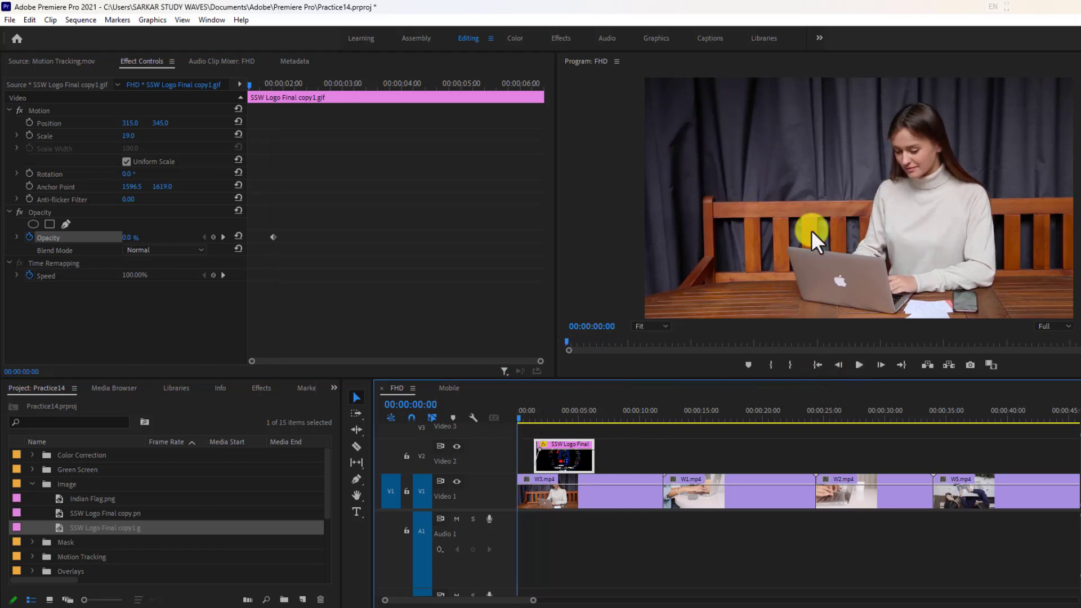
click(863, 363)
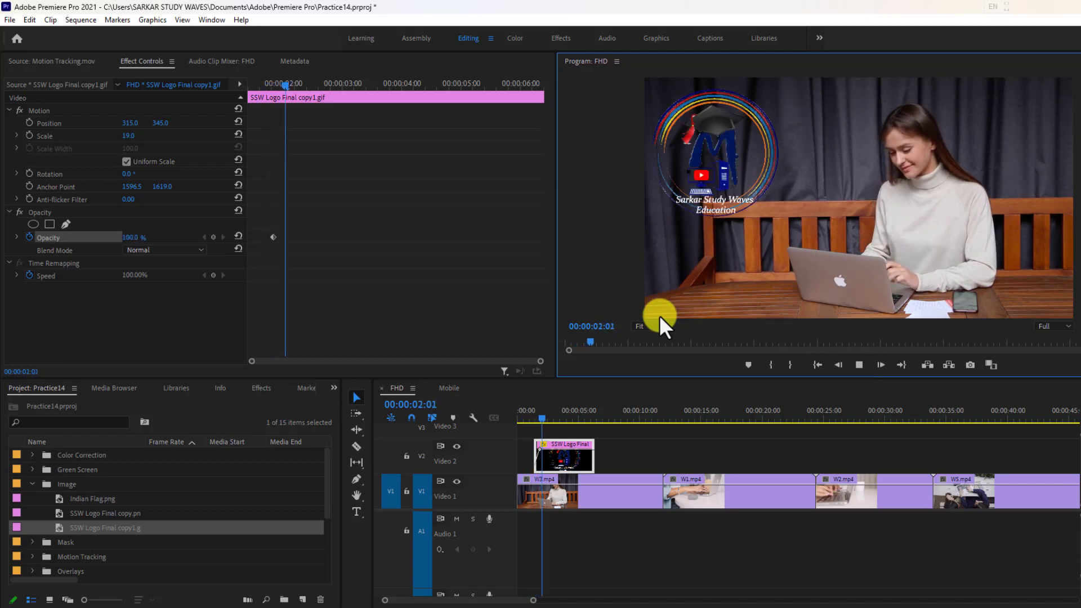
click(859, 364)
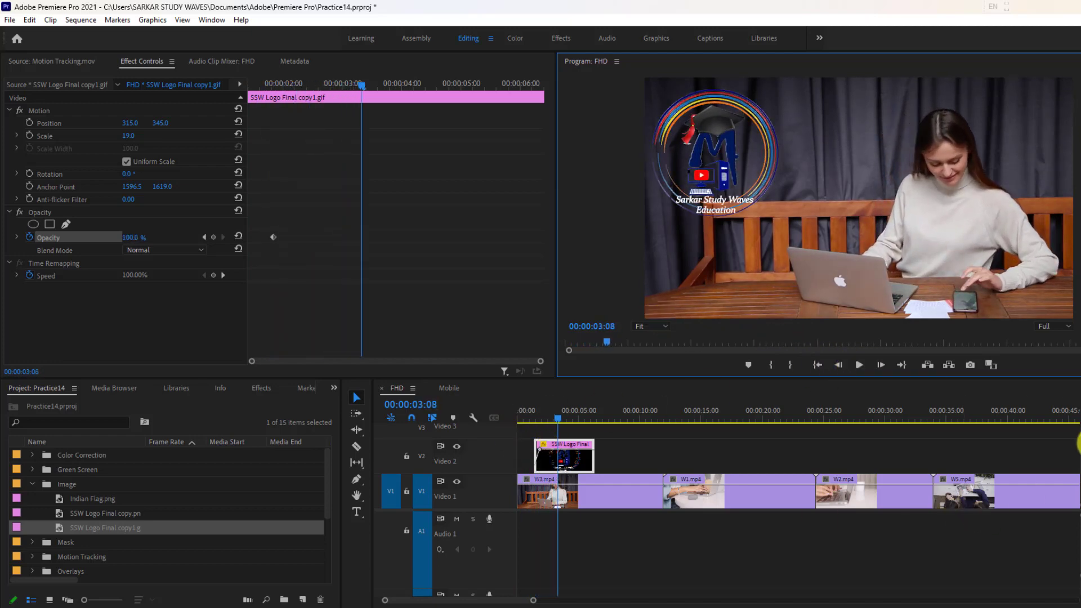
Step: Shift the logo's 100% opacity keyframe to just before 00:00:03:00 and play back the slower fade-in
drag(1080, 435, 1080, 432)
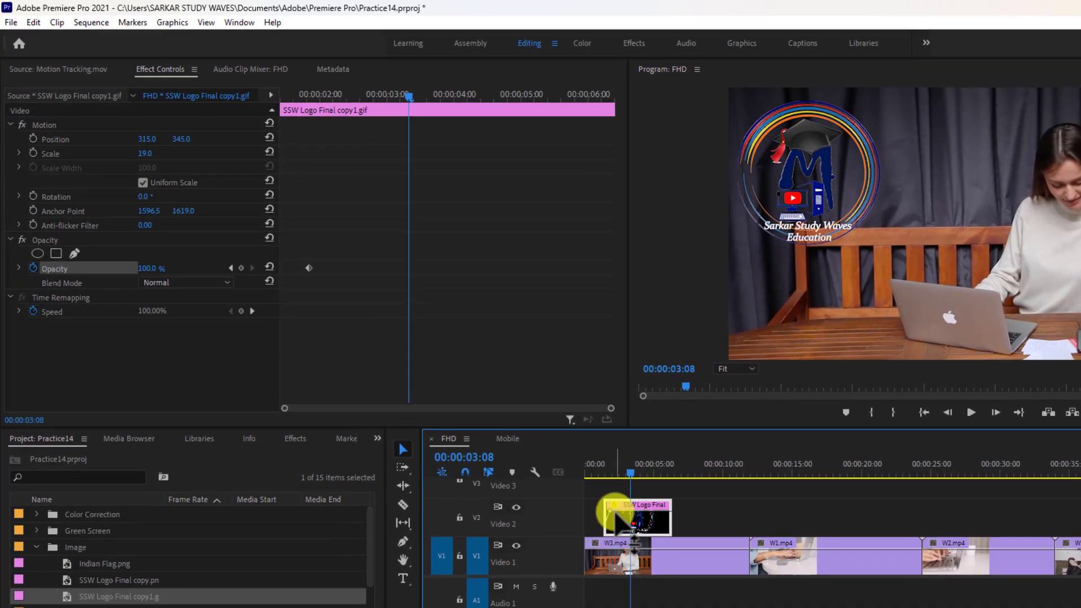
drag(613, 512, 624, 511)
click(593, 473)
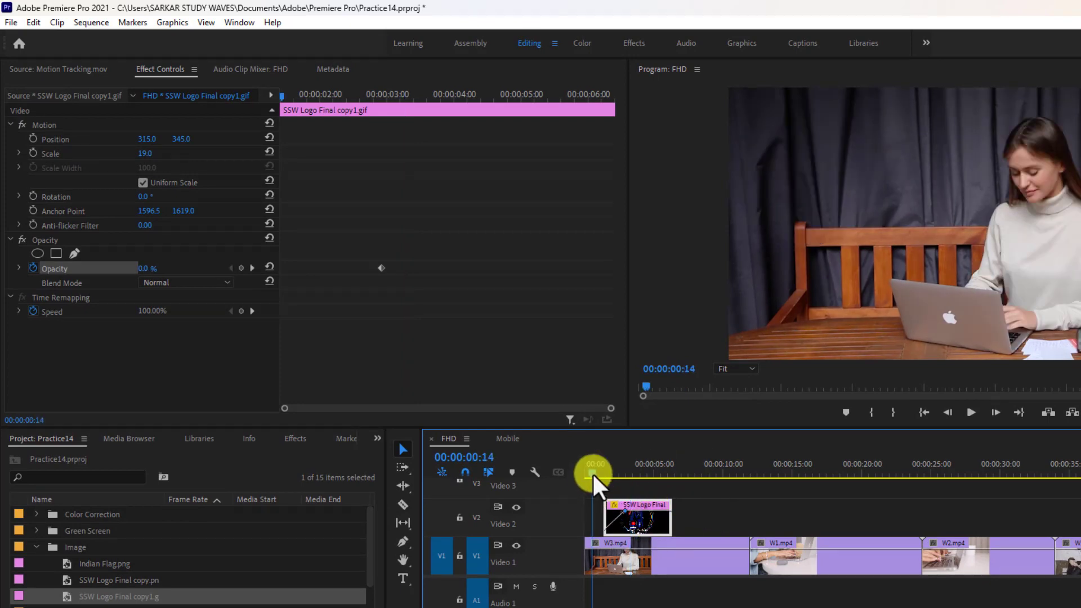
click(963, 413)
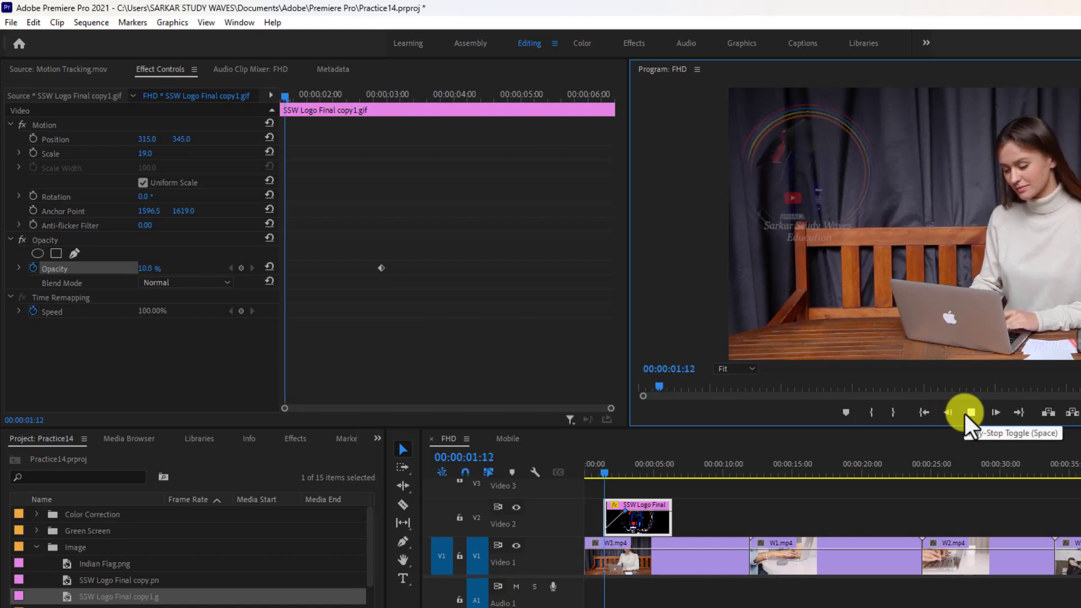
click(968, 413)
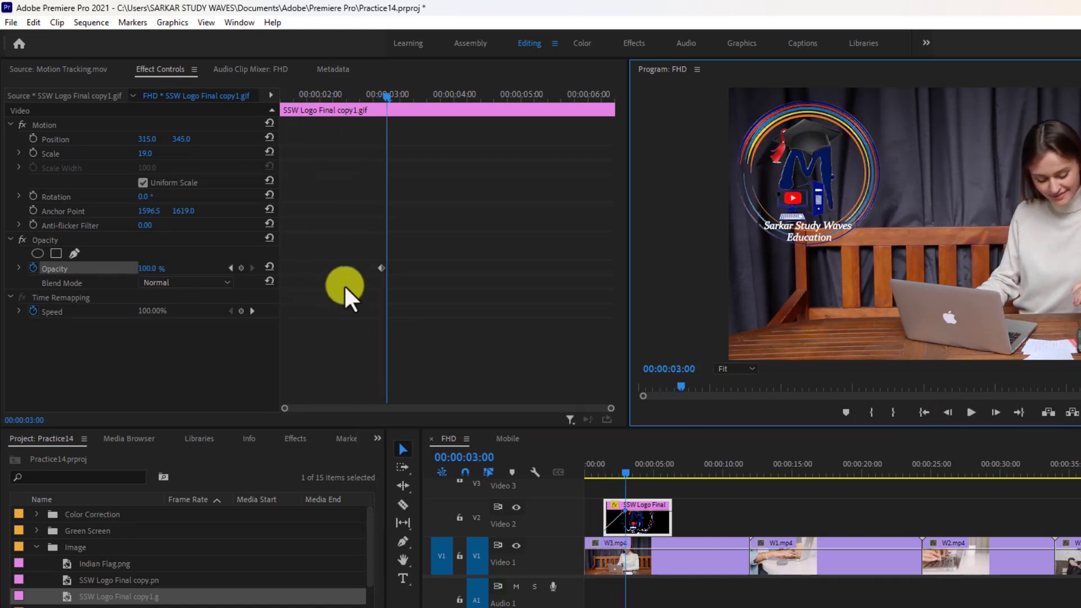
Step: Try the logo's 100% opacity keyframe at about 00:00:03:12 and play back the longer fade-in
click(379, 266)
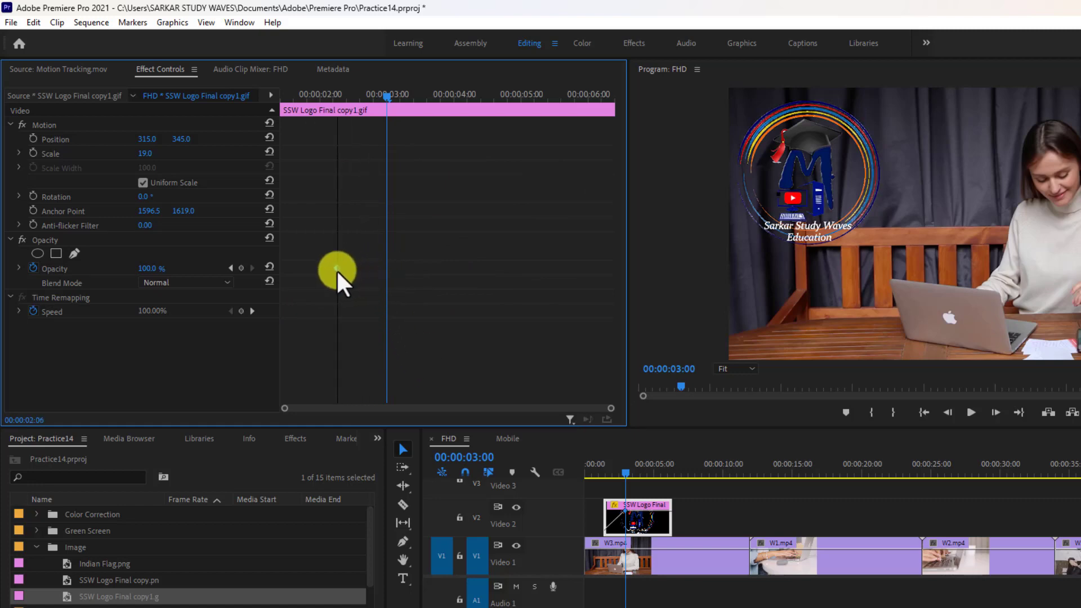
drag(336, 269, 419, 271)
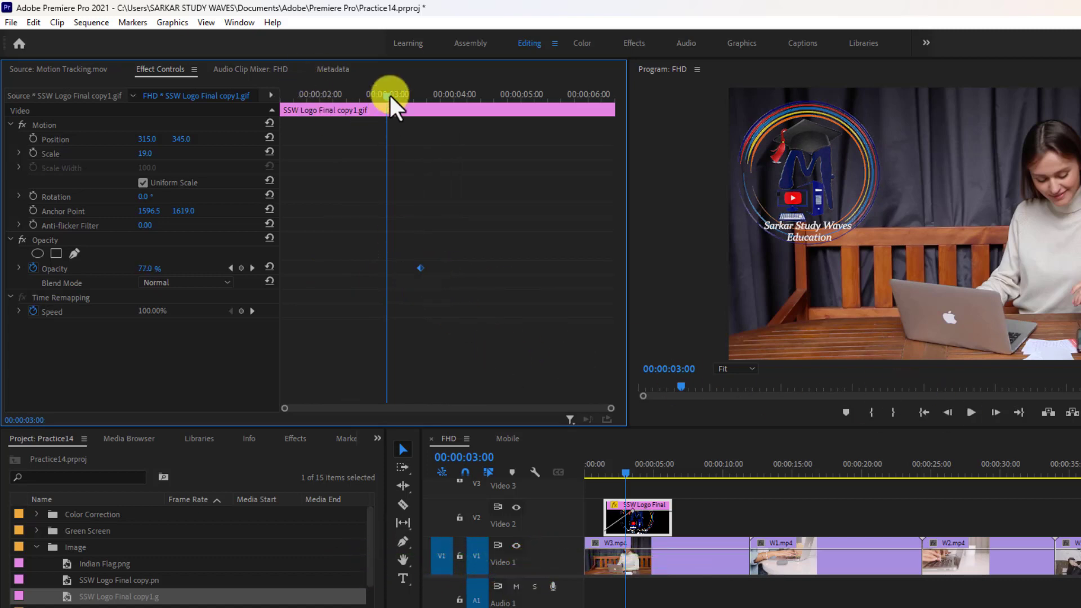
drag(390, 95, 265, 113)
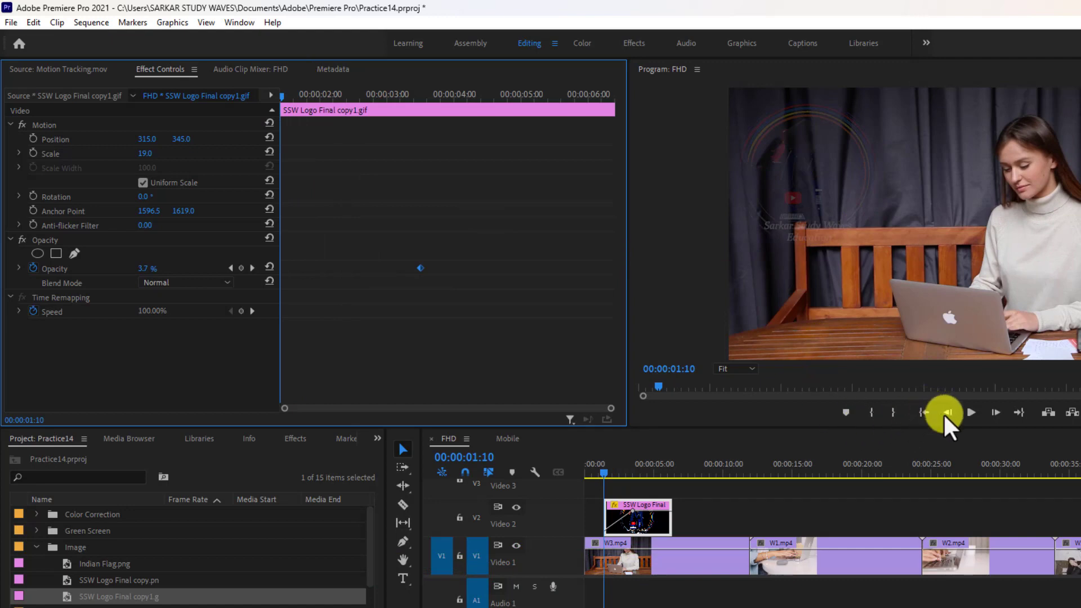
click(971, 413)
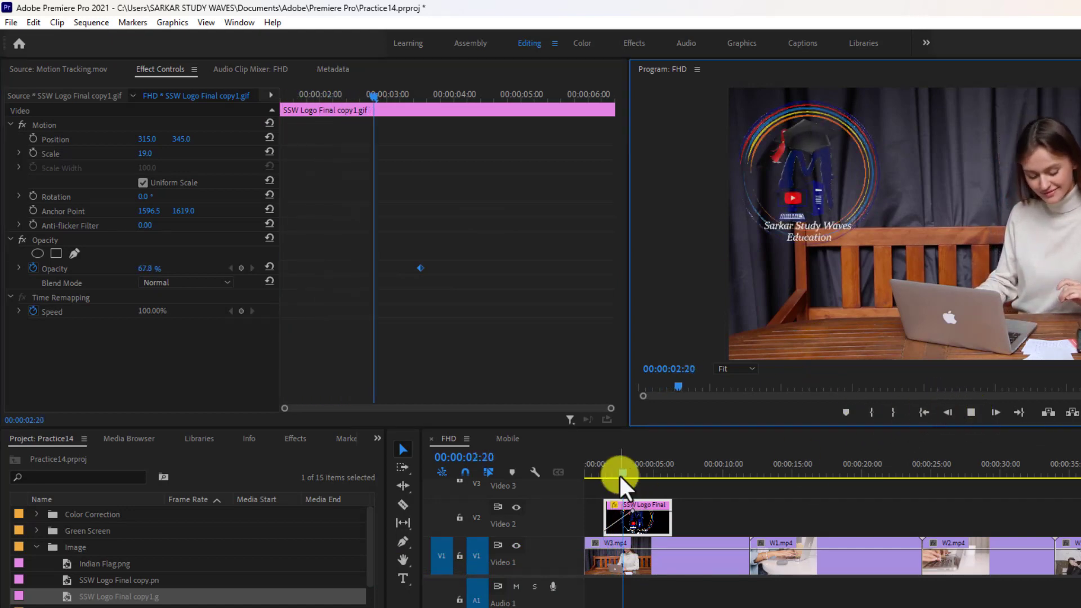
drag(627, 471, 545, 480)
click(964, 411)
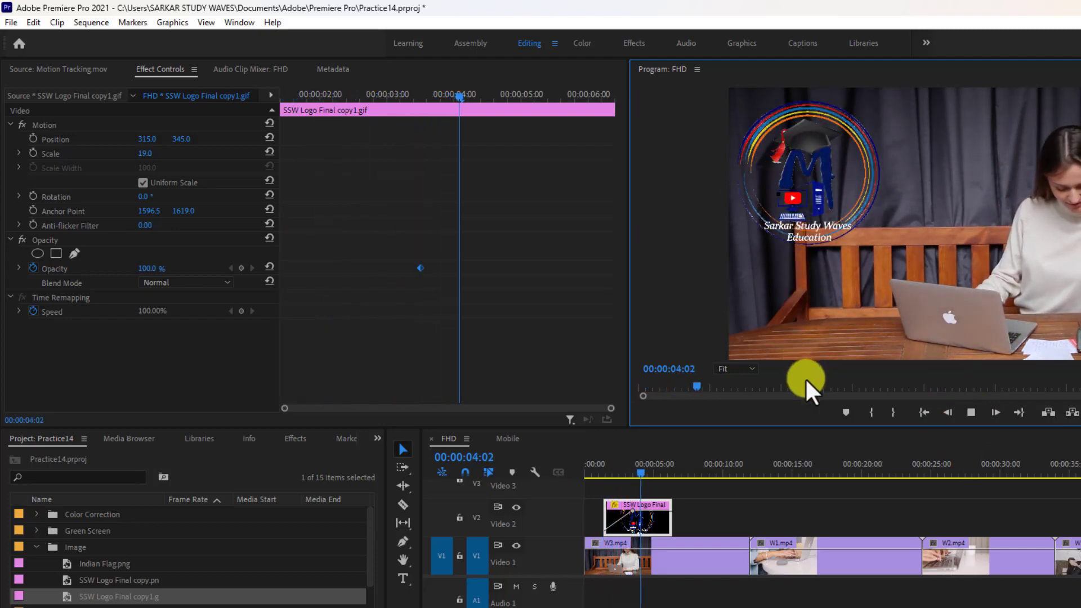
click(971, 412)
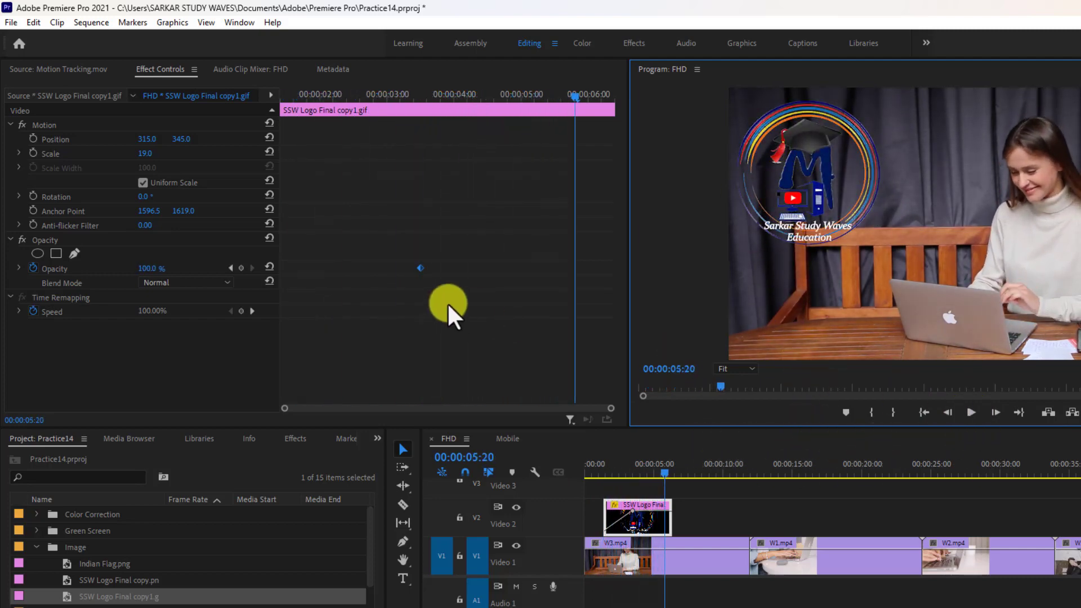
Step: Move the logo's 100% opacity keyframe to 00:00:02:10 to shorten the fade-in
drag(421, 268, 346, 268)
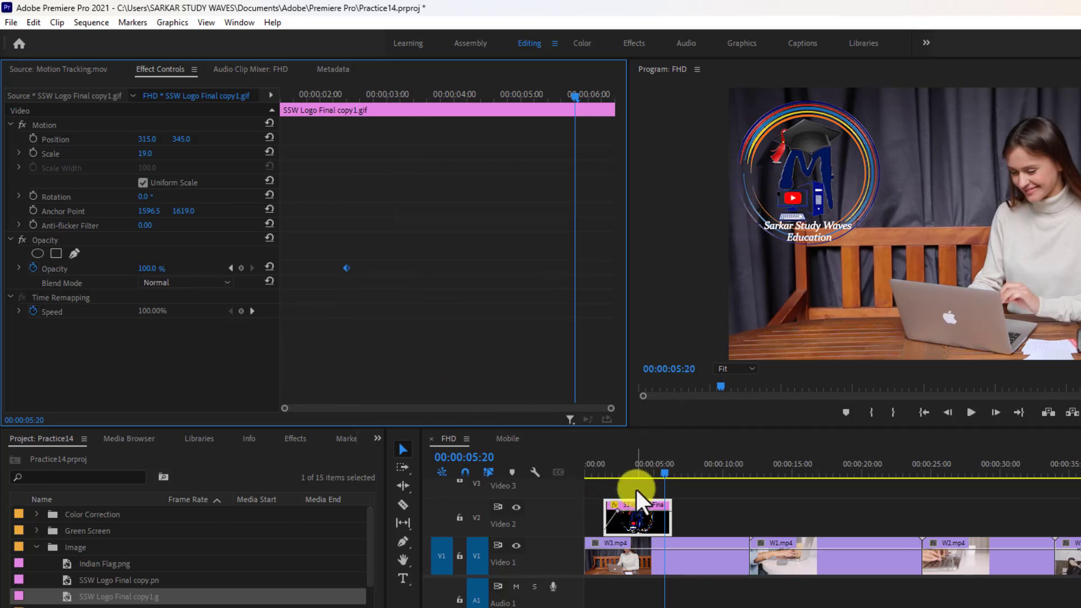
Step: Keyframe the logo's scale from 7 at 00:00:01:08 to 19 at 00:00:02:10, matching the fade-in keyframes
drag(675, 463, 604, 488)
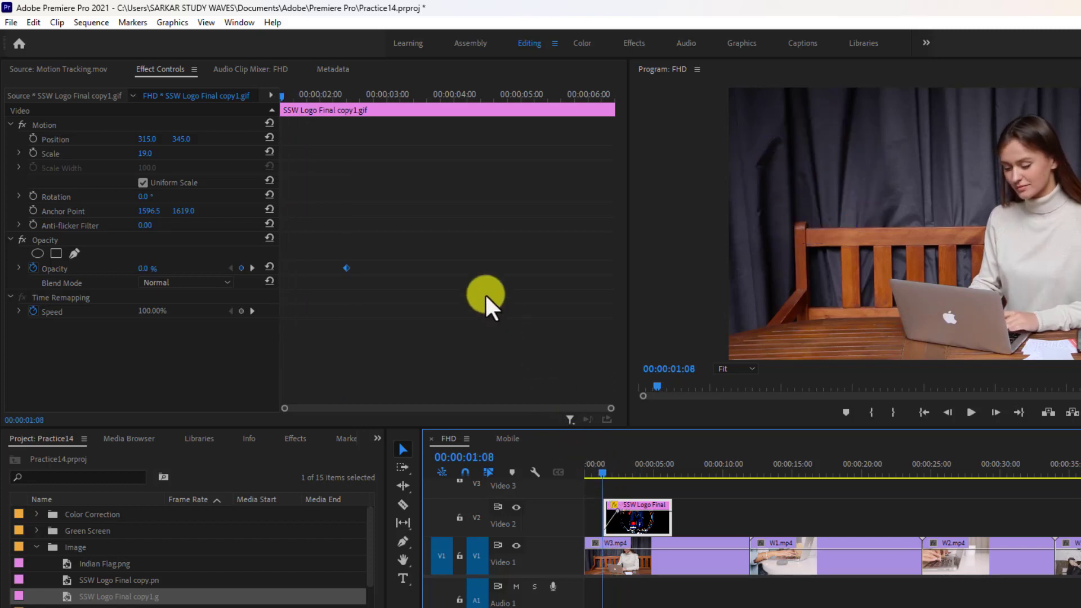
click(34, 153)
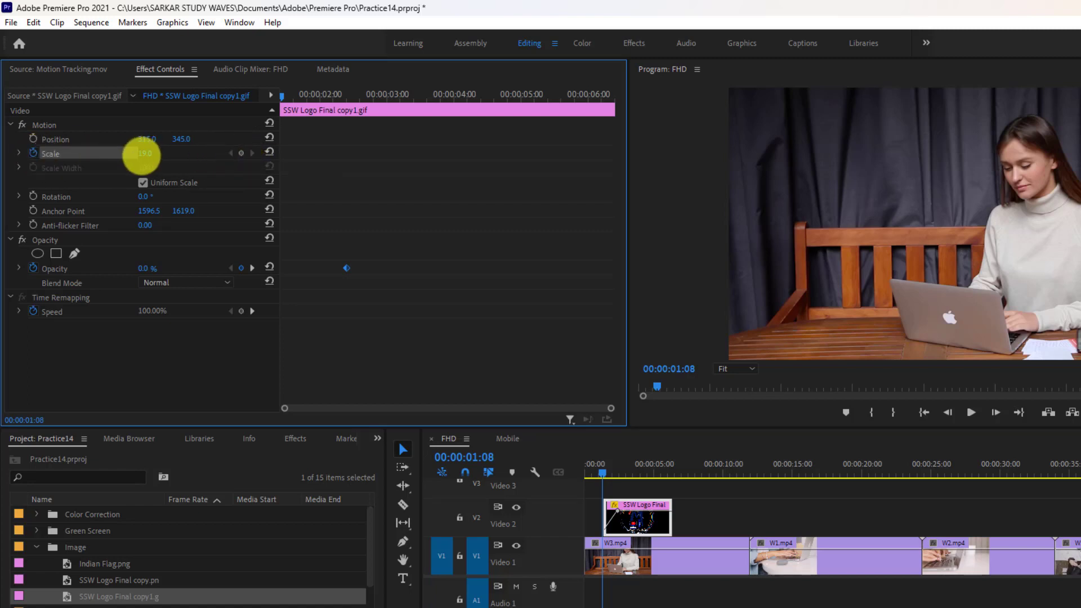
click(151, 153)
click(148, 168)
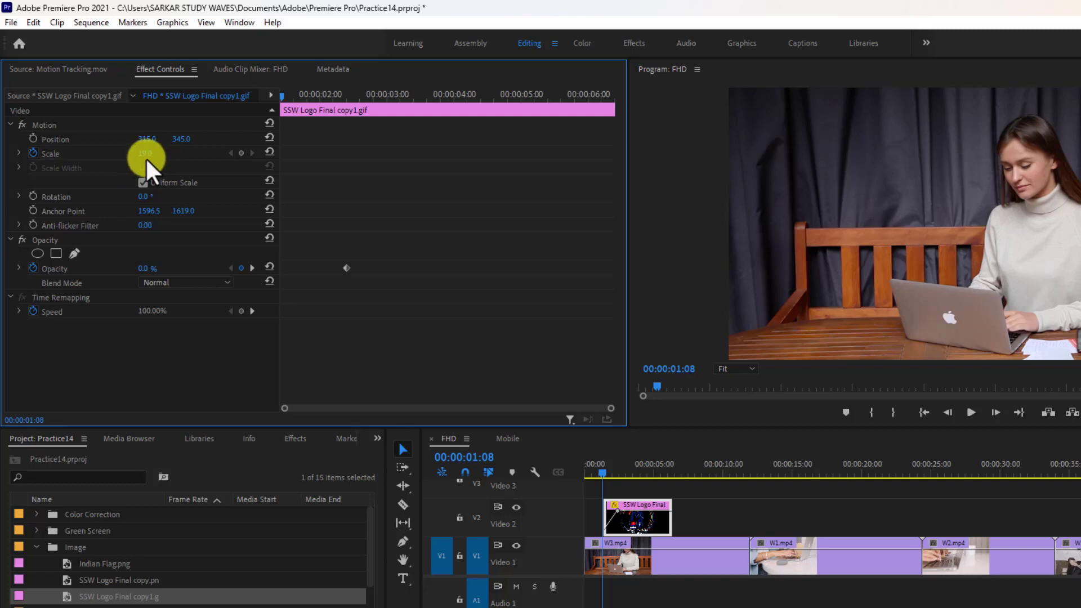
drag(141, 153, 126, 155)
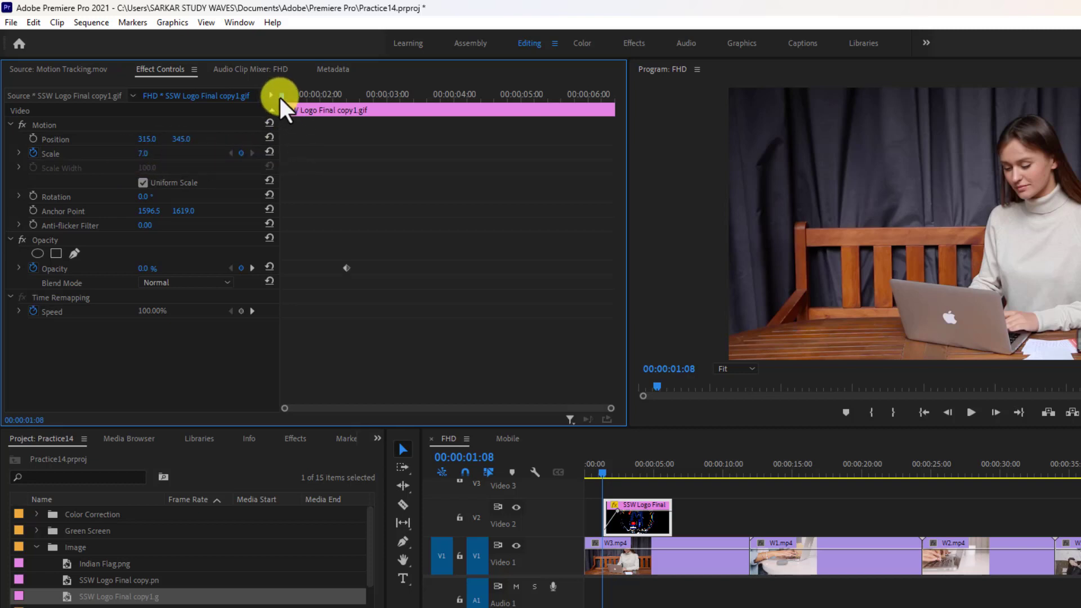
drag(279, 96, 344, 122)
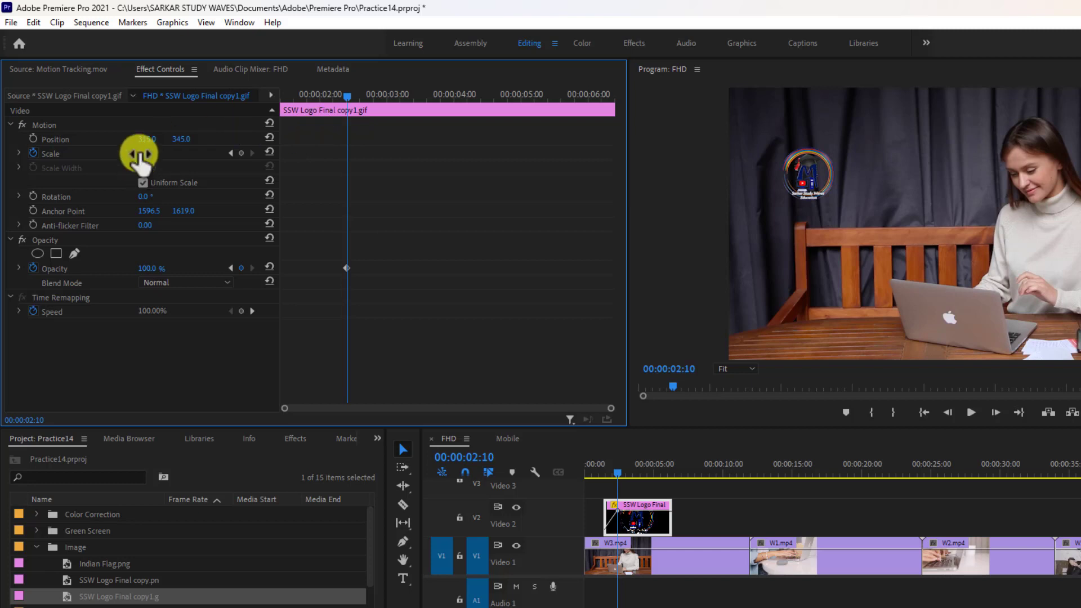
drag(145, 153, 161, 154)
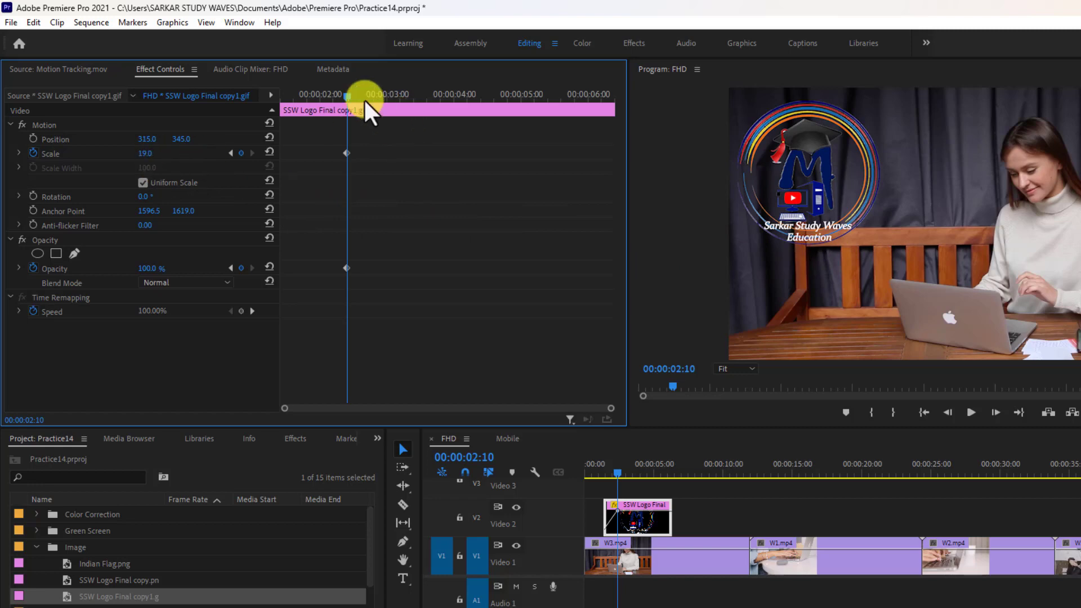
Step: Play back and scrub through the logo clip to preview the combined scale and opacity animation
drag(349, 97, 252, 105)
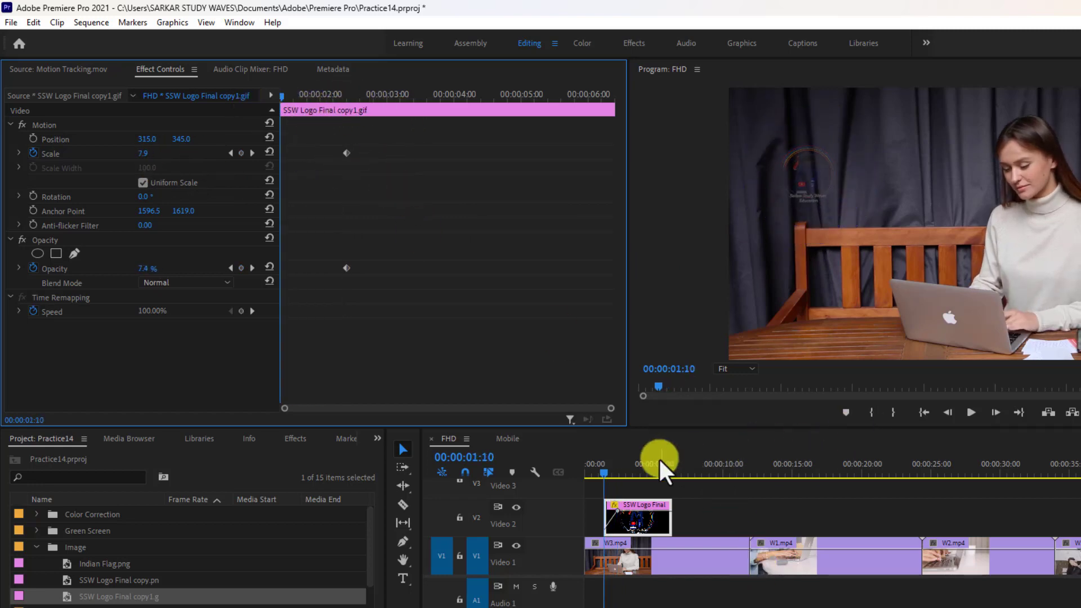
drag(600, 474, 596, 474)
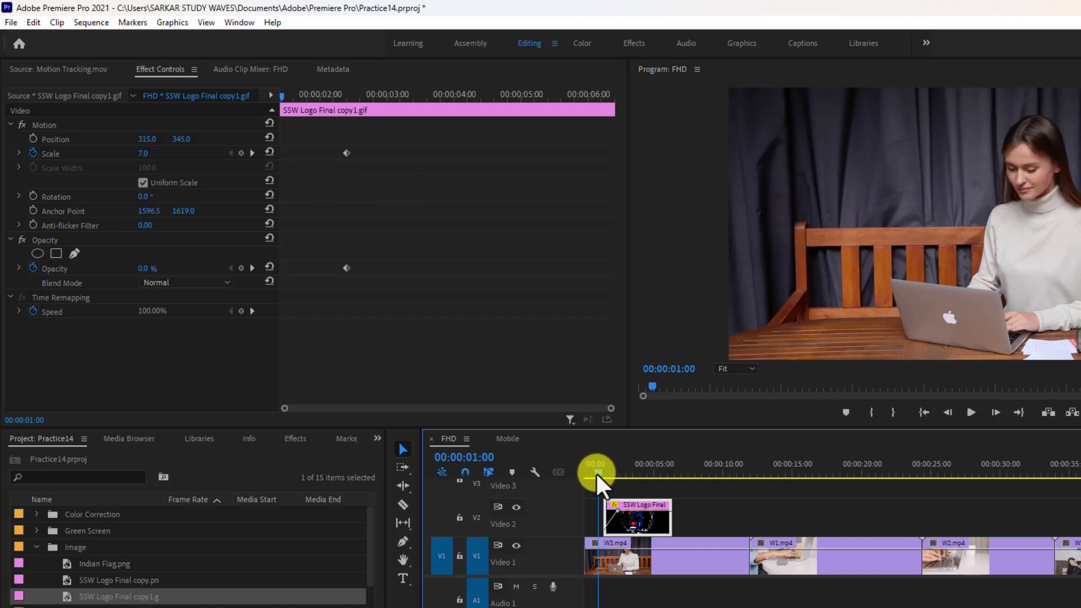
click(970, 411)
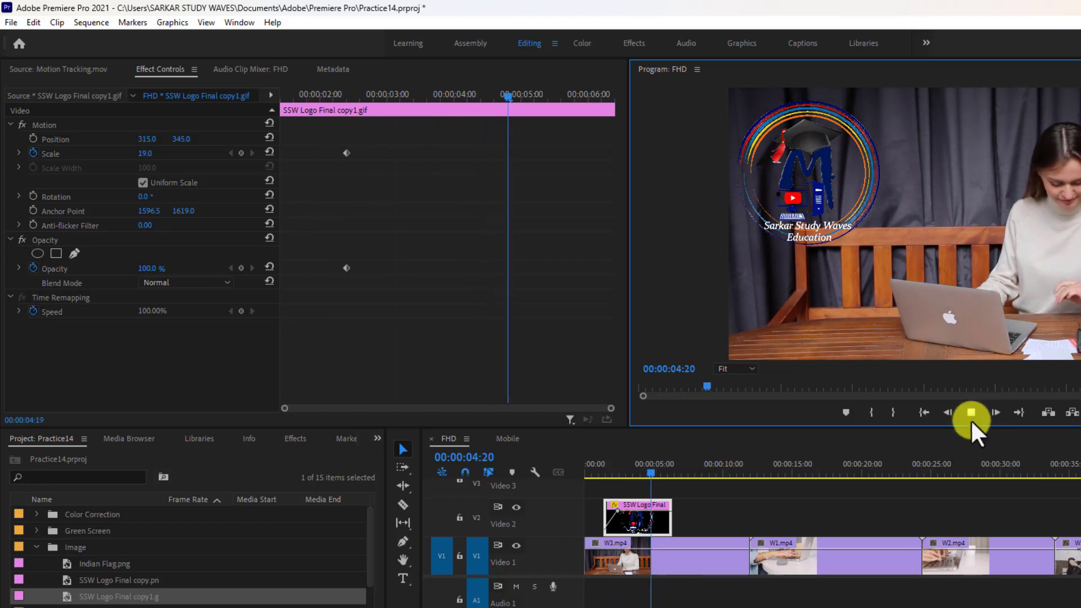
click(964, 414)
drag(644, 485, 603, 488)
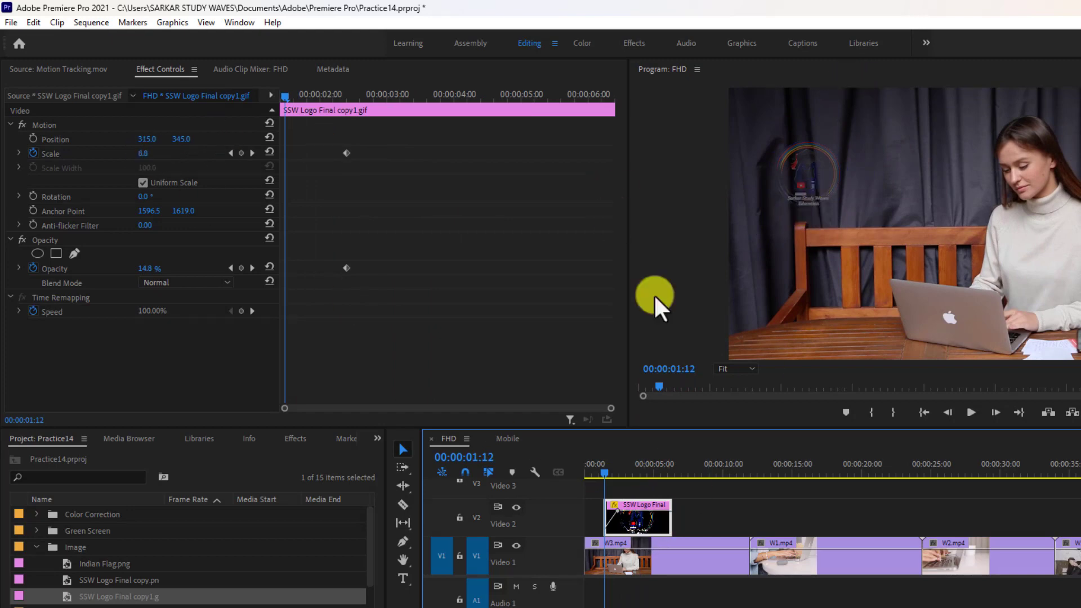
drag(603, 475, 662, 485)
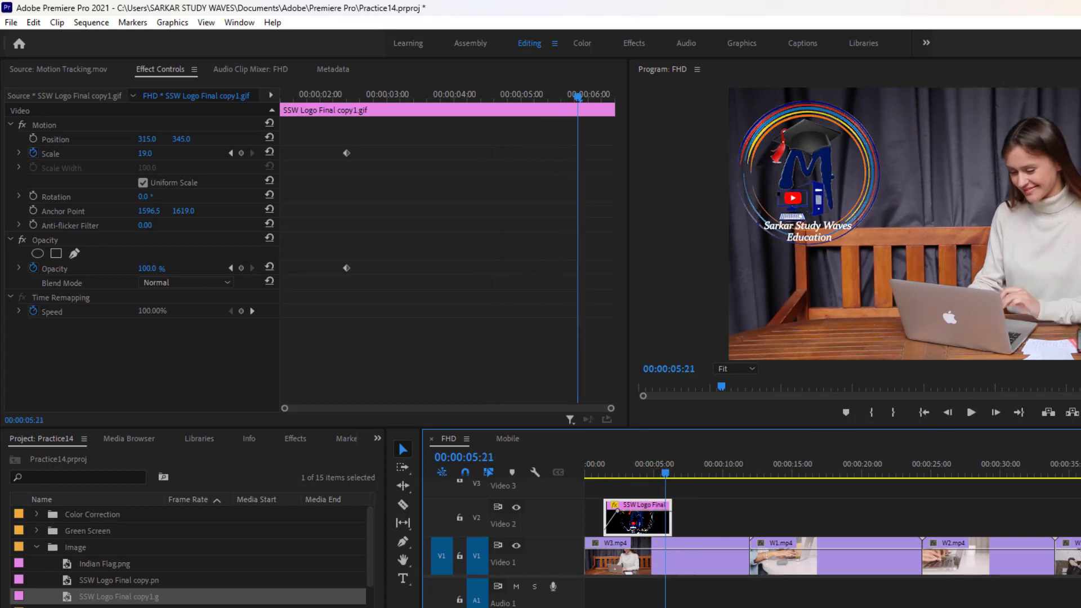
Step: Extend the logo clip to the end of the first video clip and start position keyframing at 00:00:01:10
drag(670, 518, 749, 517)
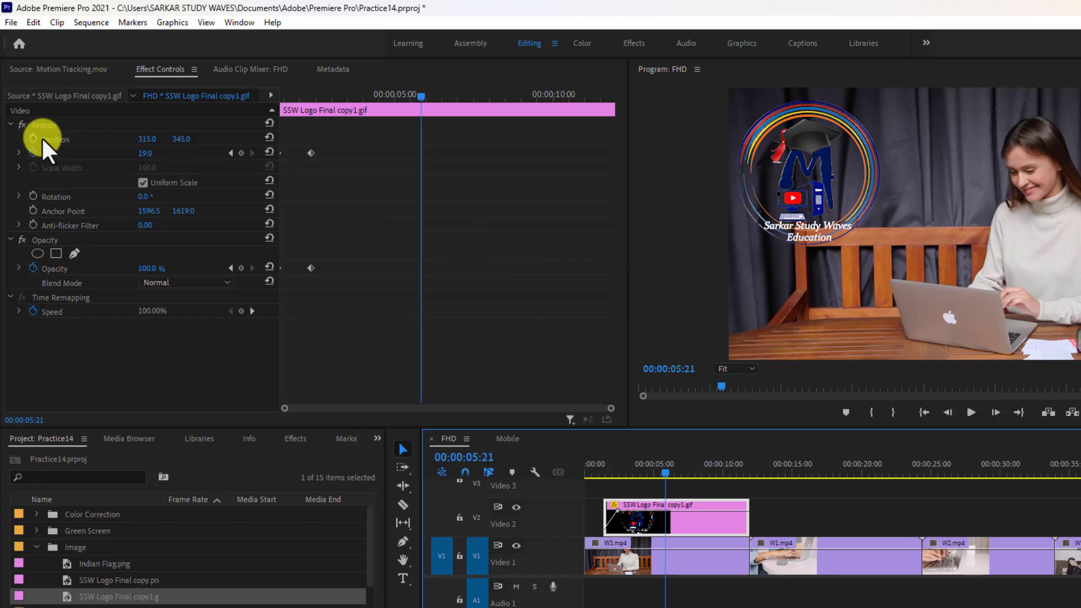
drag(417, 97, 266, 110)
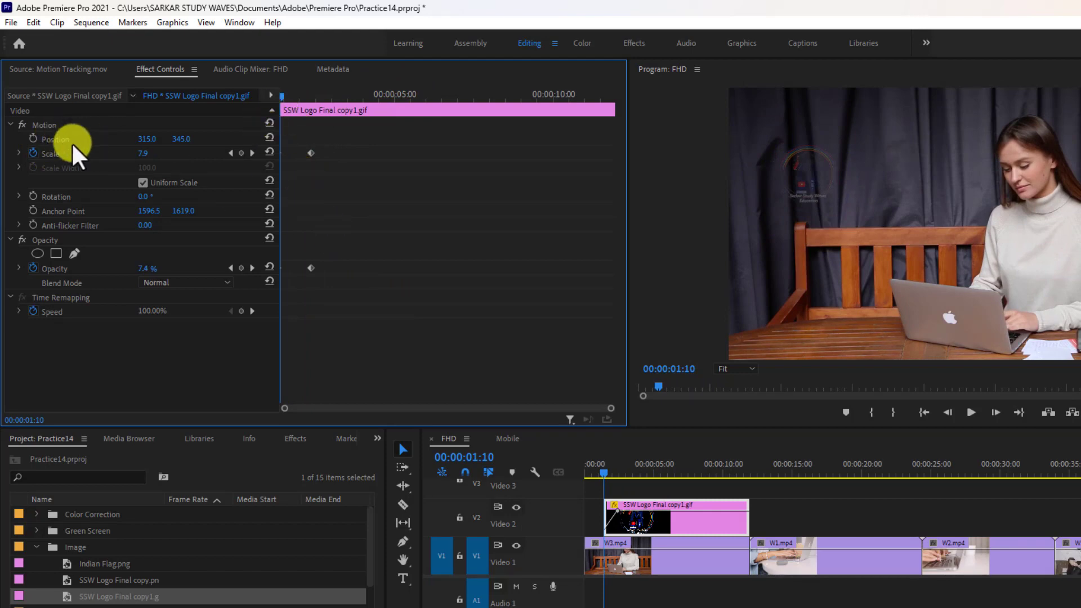
click(34, 138)
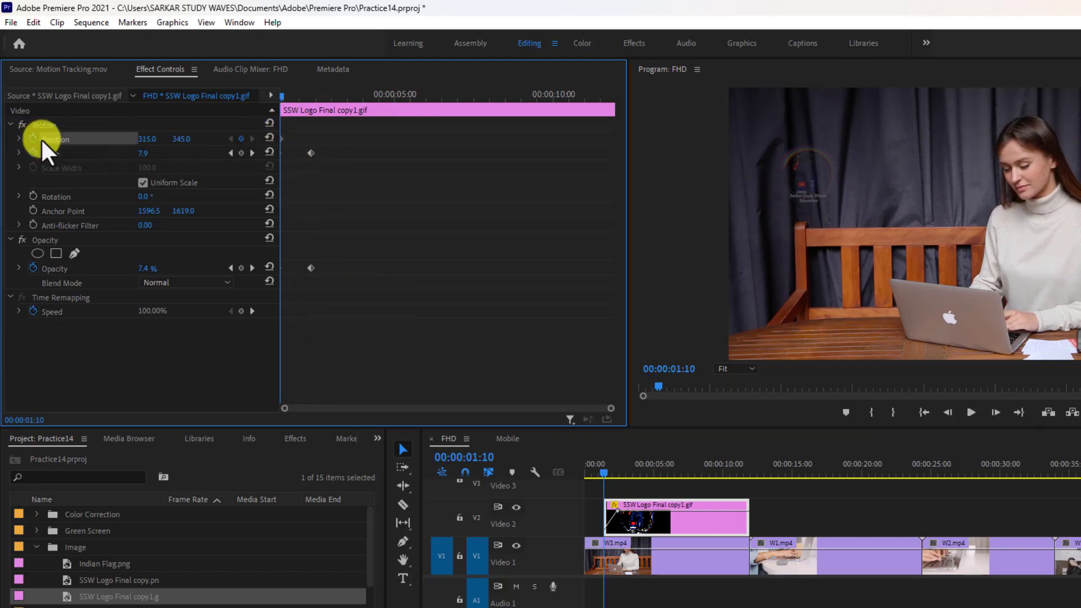
Step: Add a position keyframe at 00:00:07:05 that moves the logo horizontally to 1625.0, keeping it at 345.0 vertically
drag(281, 94, 310, 103)
drag(333, 109, 466, 124)
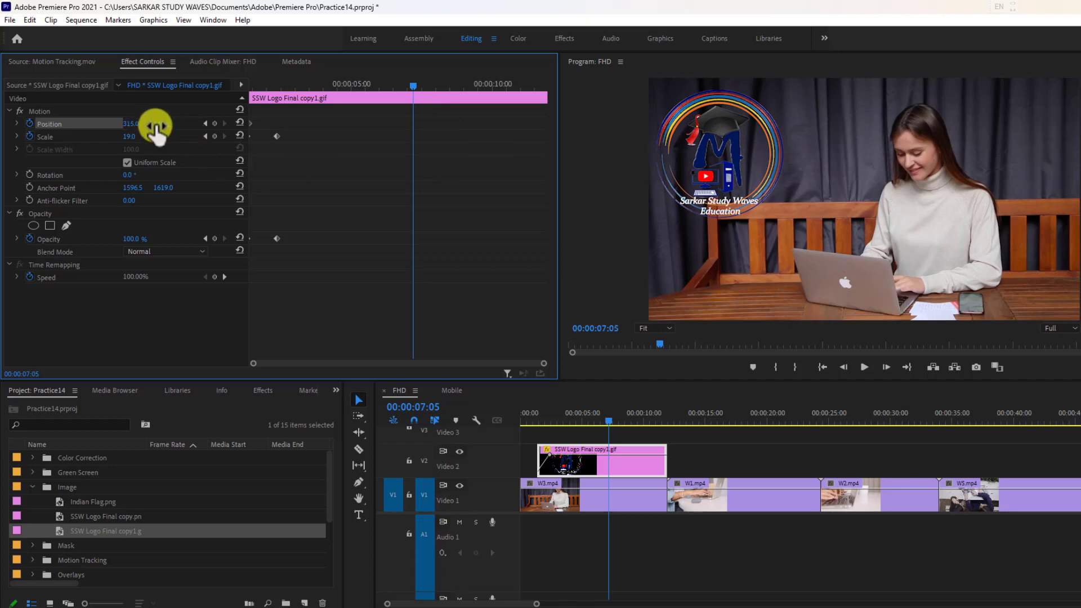
drag(159, 129, 929, 180)
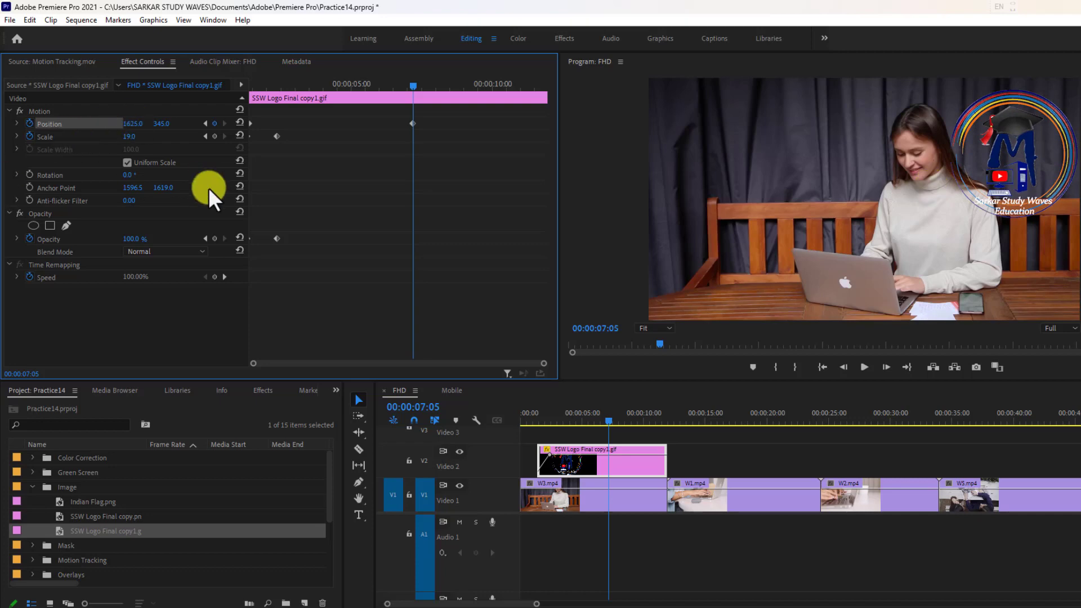
Step: At 00:00:07:05, keyframe the logo's scale at 14 and raise its vertical position to about 241
click(40, 137)
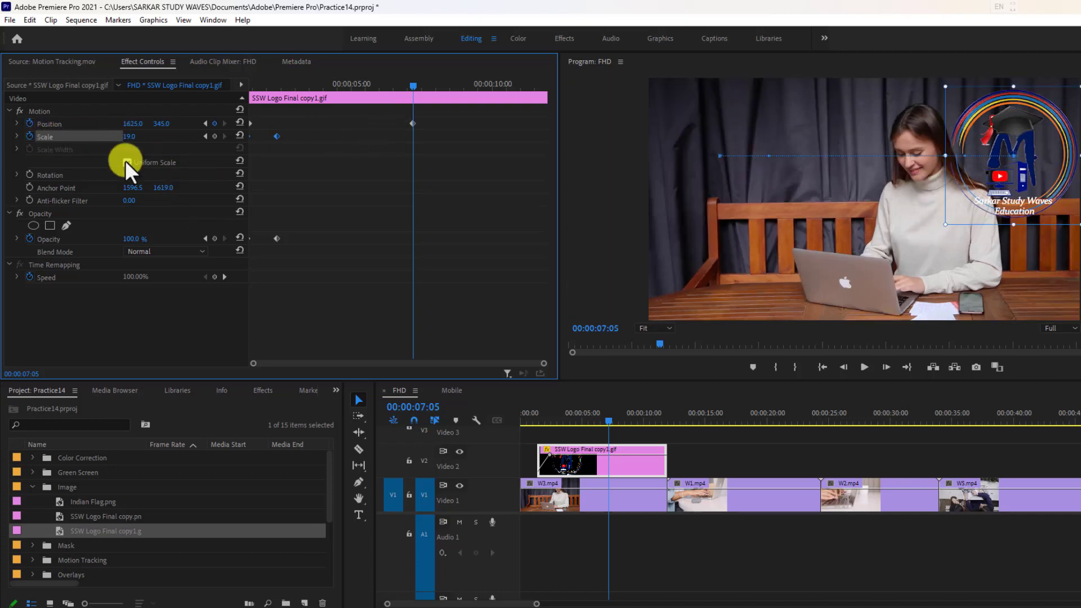
drag(128, 139, 96, 137)
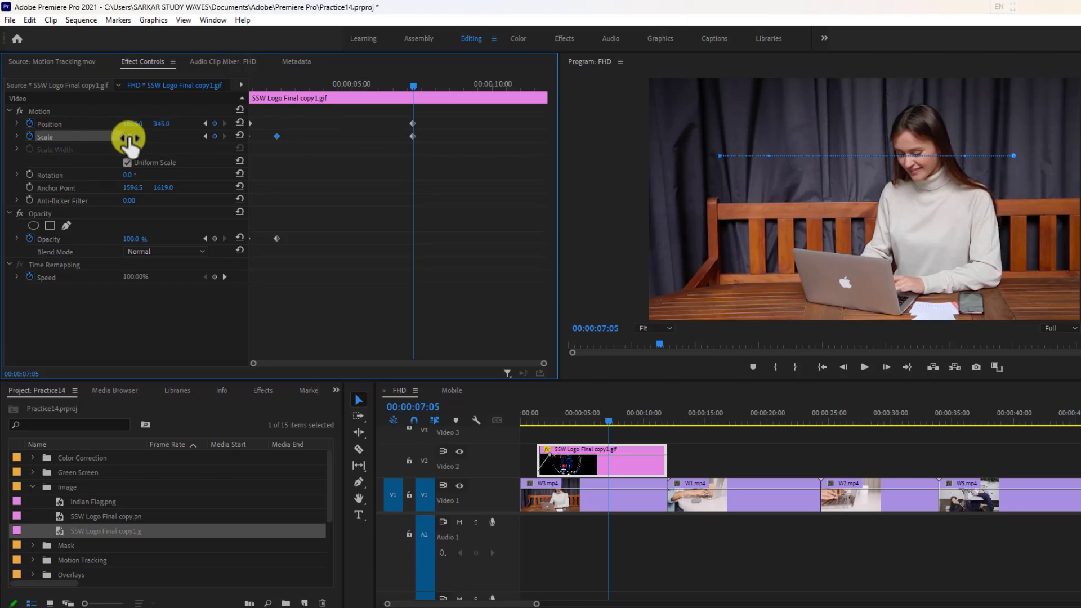
drag(152, 137, 139, 142)
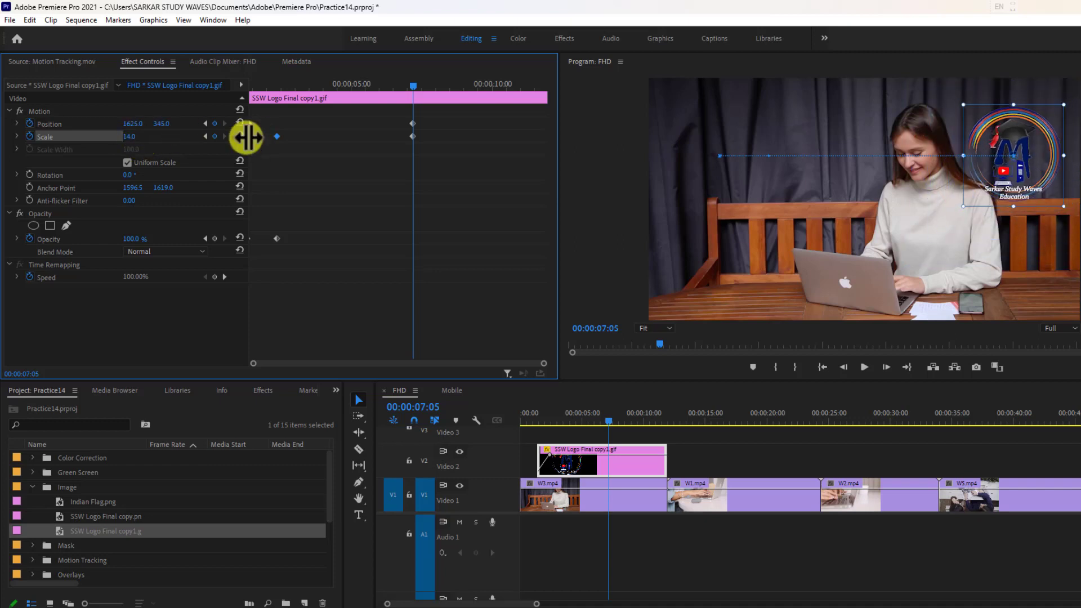
click(53, 123)
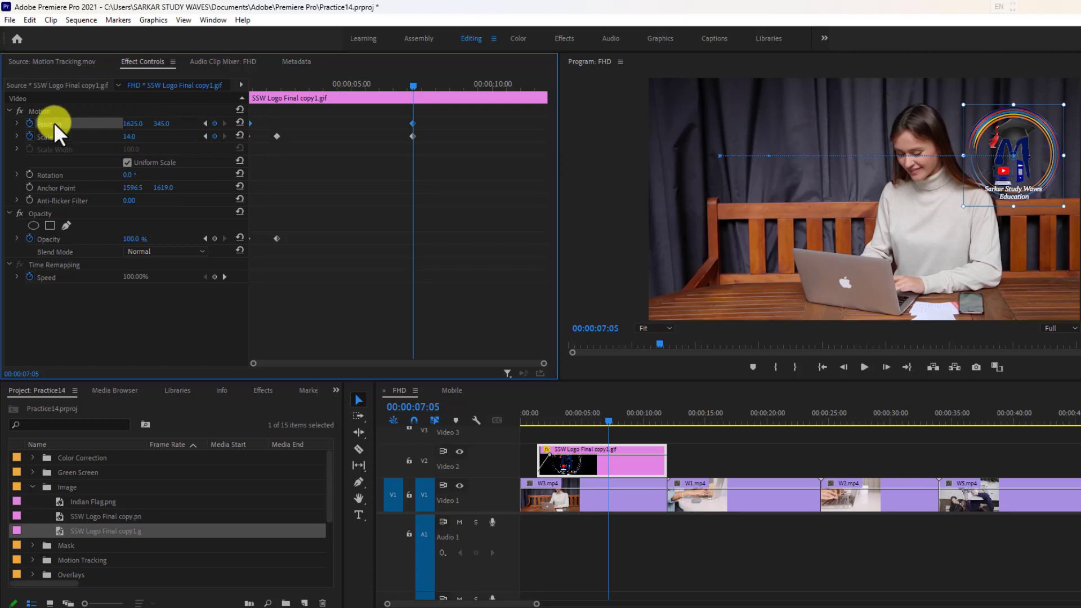
drag(162, 123, 163, 186)
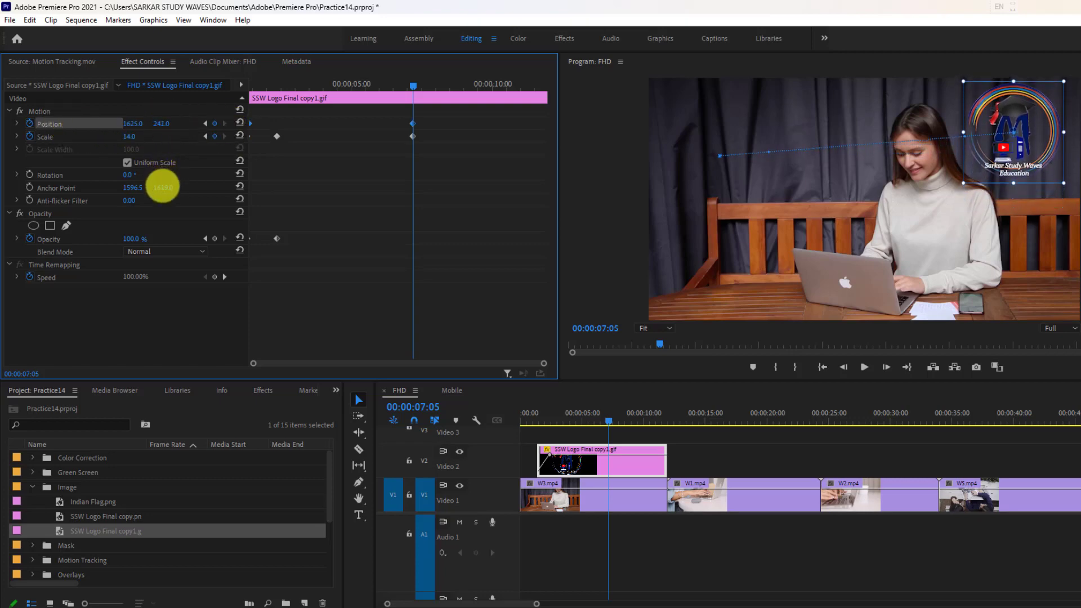
Step: Play back the sequence from just before the logo clip to preview its position, scale and opacity animation
drag(412, 87, 170, 135)
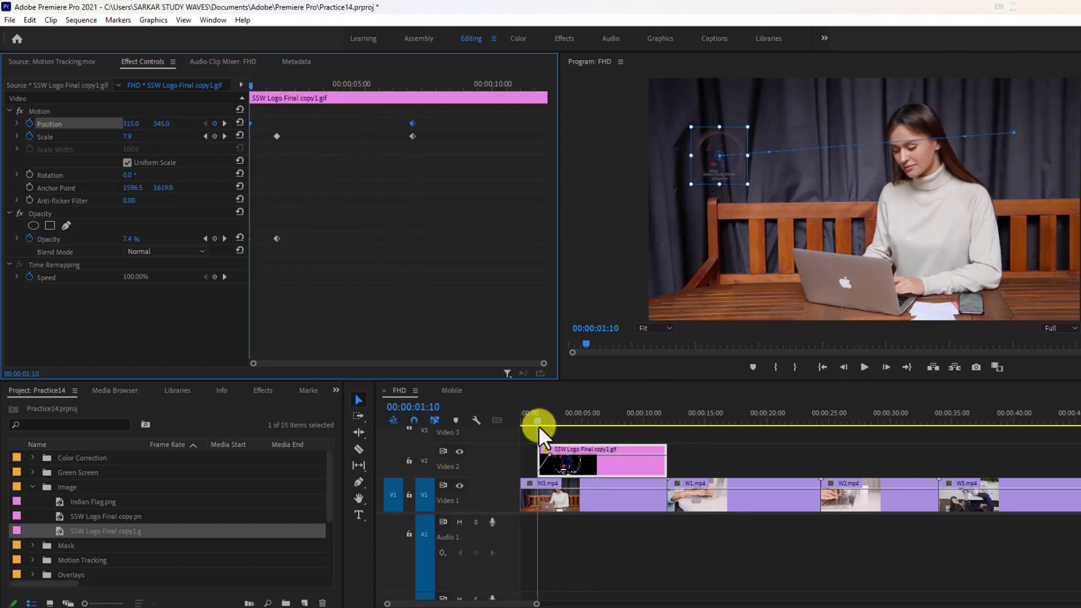
drag(538, 424, 535, 423)
click(861, 367)
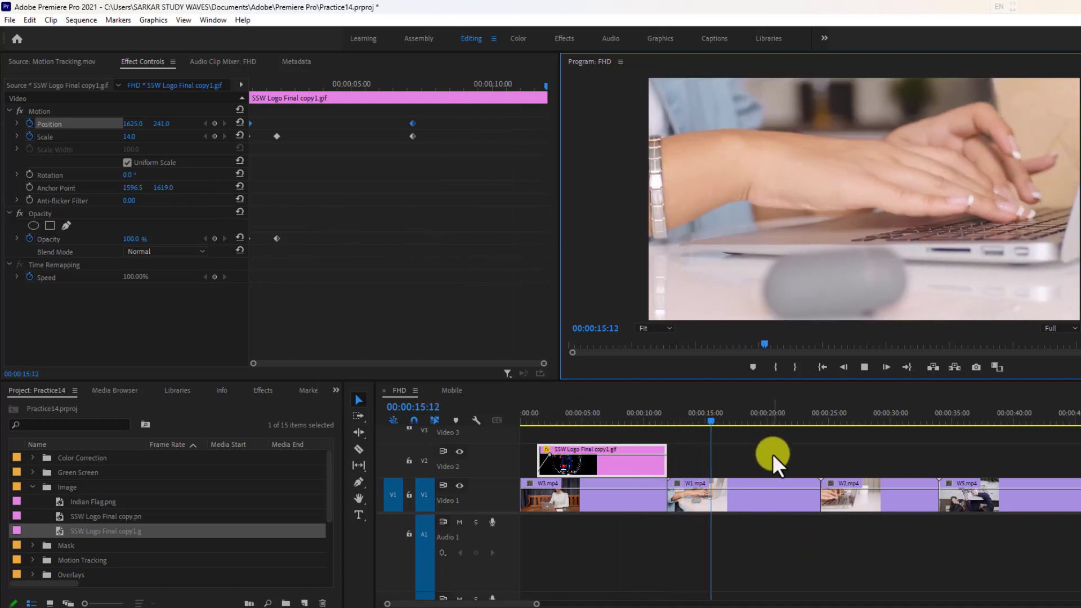
click(745, 495)
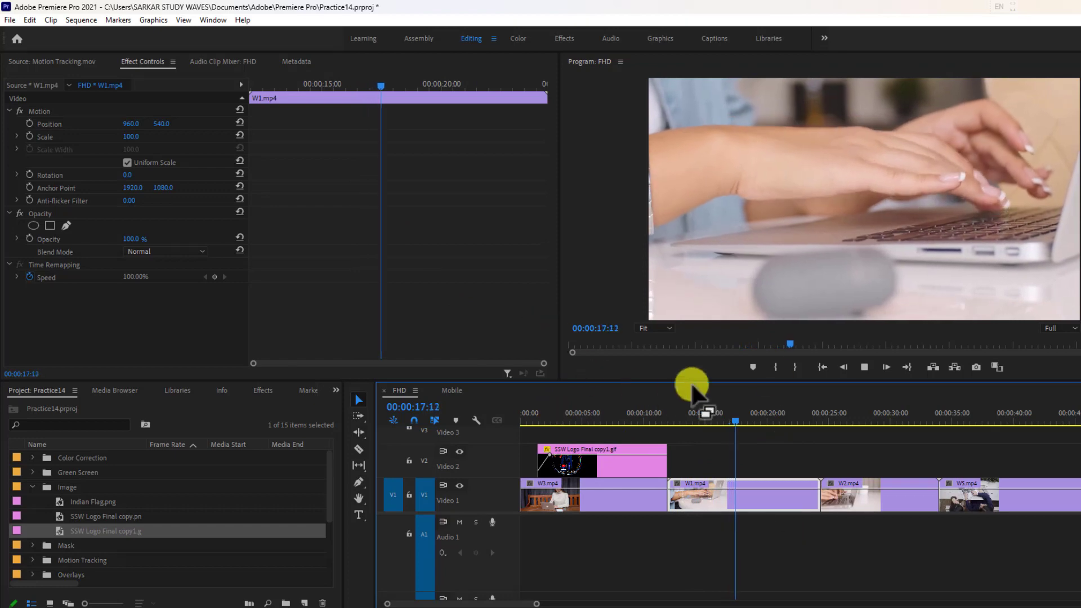
click(864, 367)
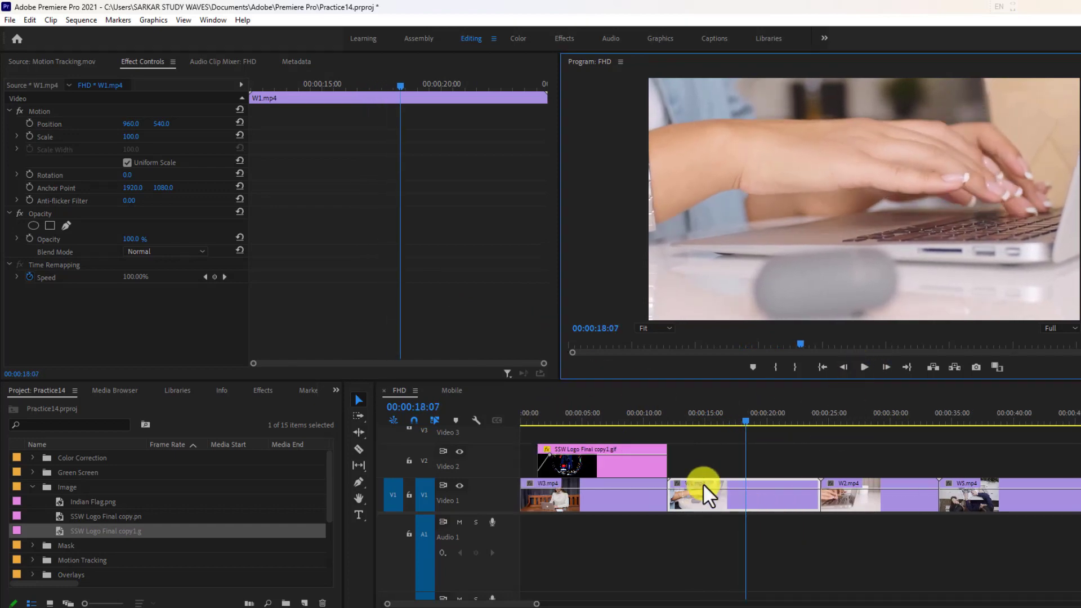
Step: Move the W5.mp4 clip onto Video 2 directly above W1.mp4, after the logo clip
click(630, 461)
click(873, 498)
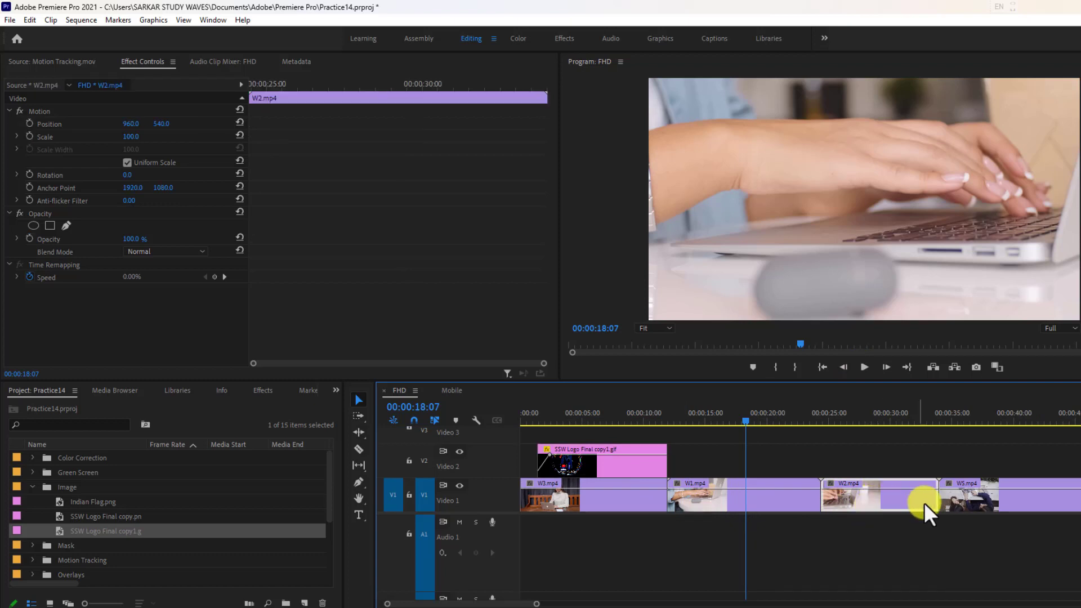
click(969, 503)
drag(971, 501, 778, 459)
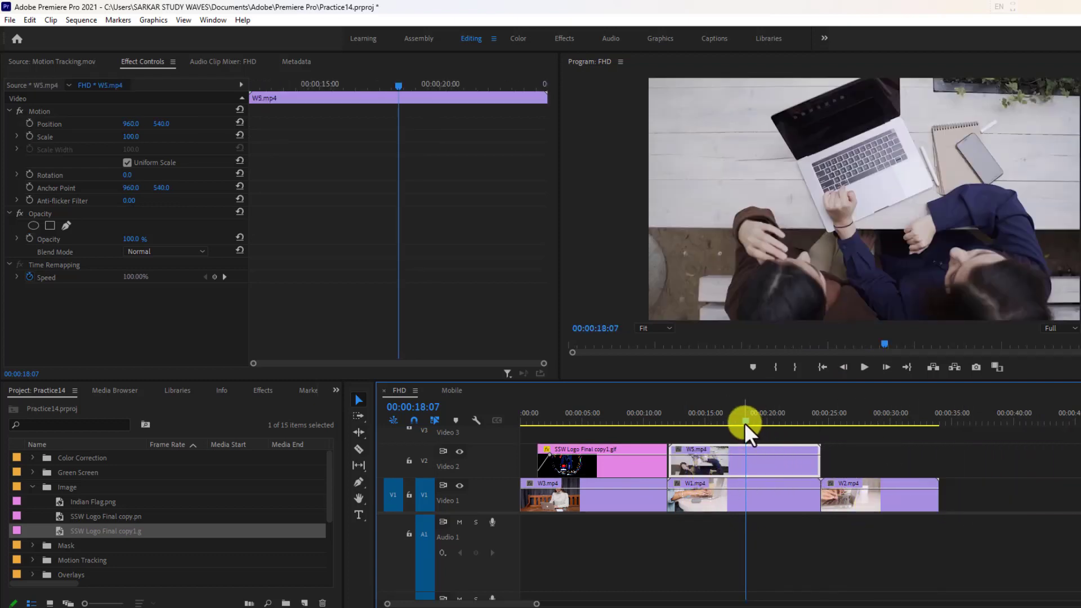
Step: Keyframe W5.mp4's scale from 100 at 00:00:12:00 to 39 at 00:00:13:10
drag(744, 422, 666, 436)
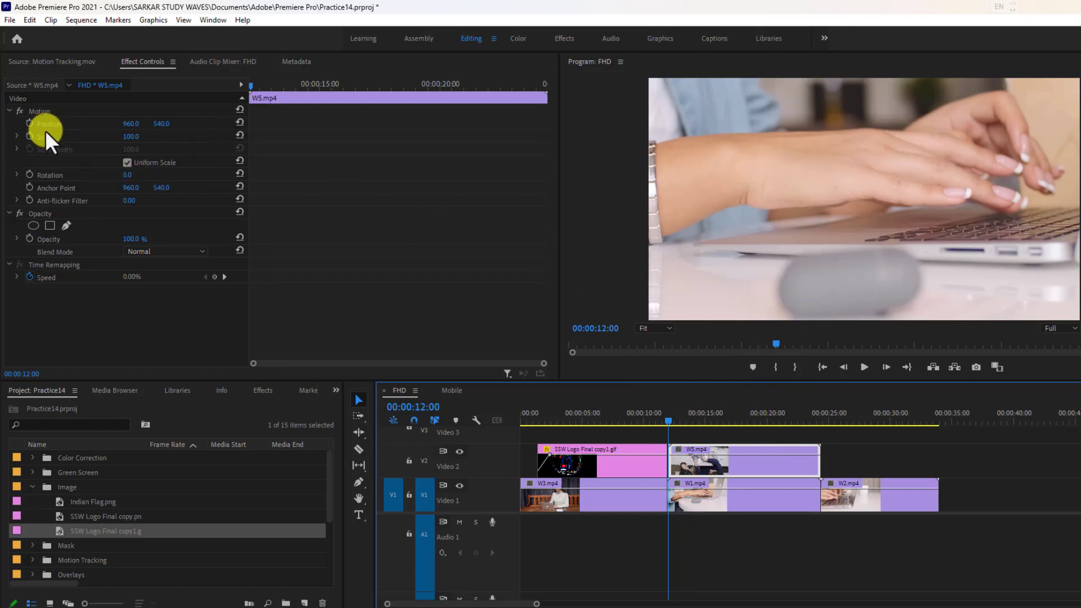
click(29, 135)
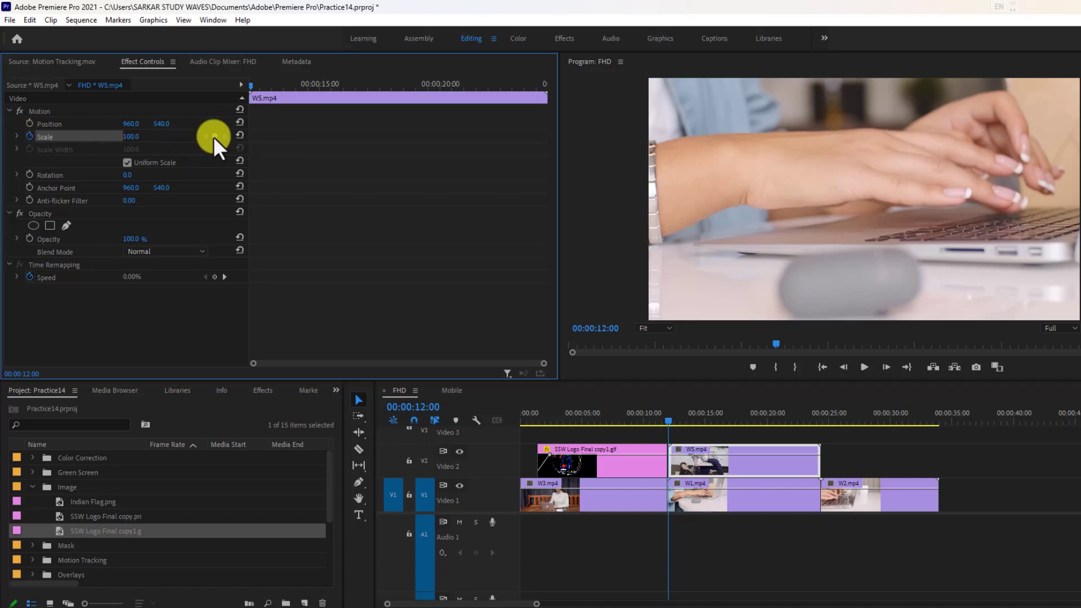
drag(248, 85, 281, 95)
drag(132, 136, 91, 144)
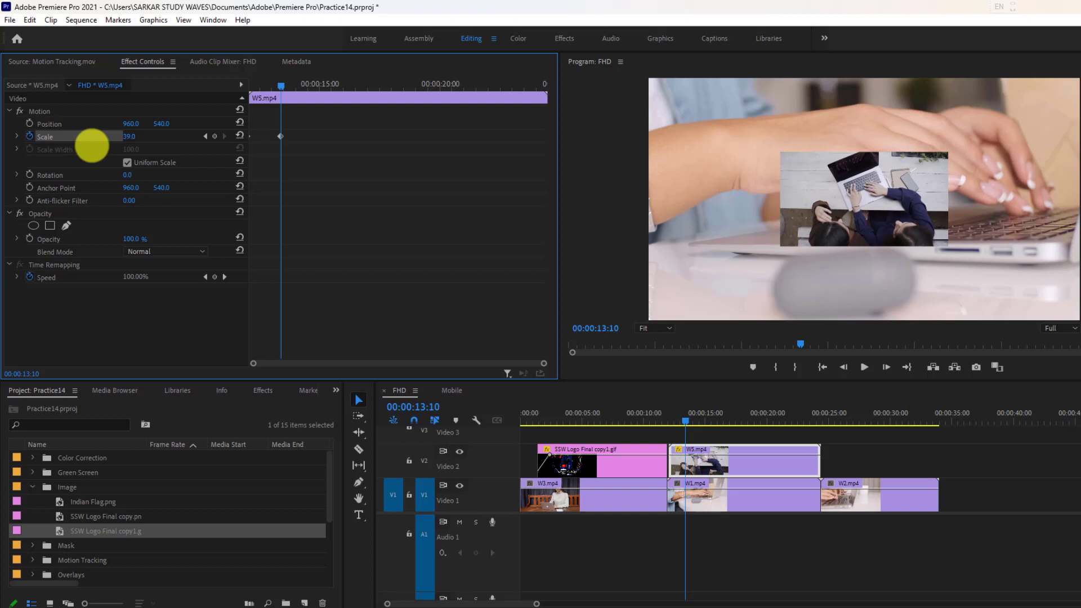
Step: Start position keyframing W5.mp4 with 400, 540 at 00:00:13:09 and add a second keyframe of 400, 842 at 00:00:15:04
mouse_move(279, 89)
mouse_down()
mouse_move(295, 89)
mouse_move(278, 89)
mouse_up()
drag(138, 128, 60, 138)
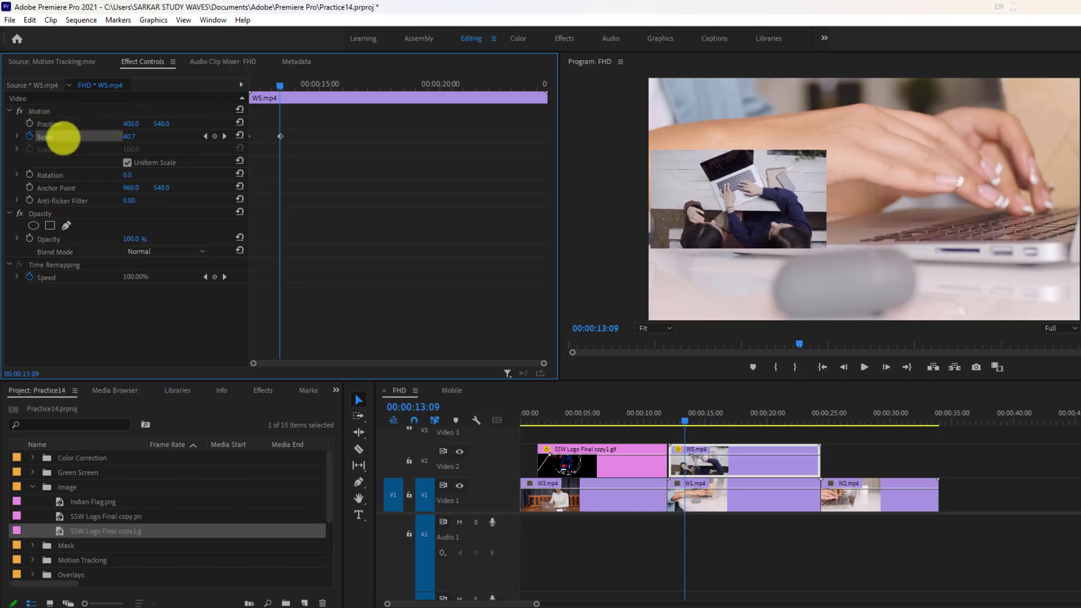
click(29, 123)
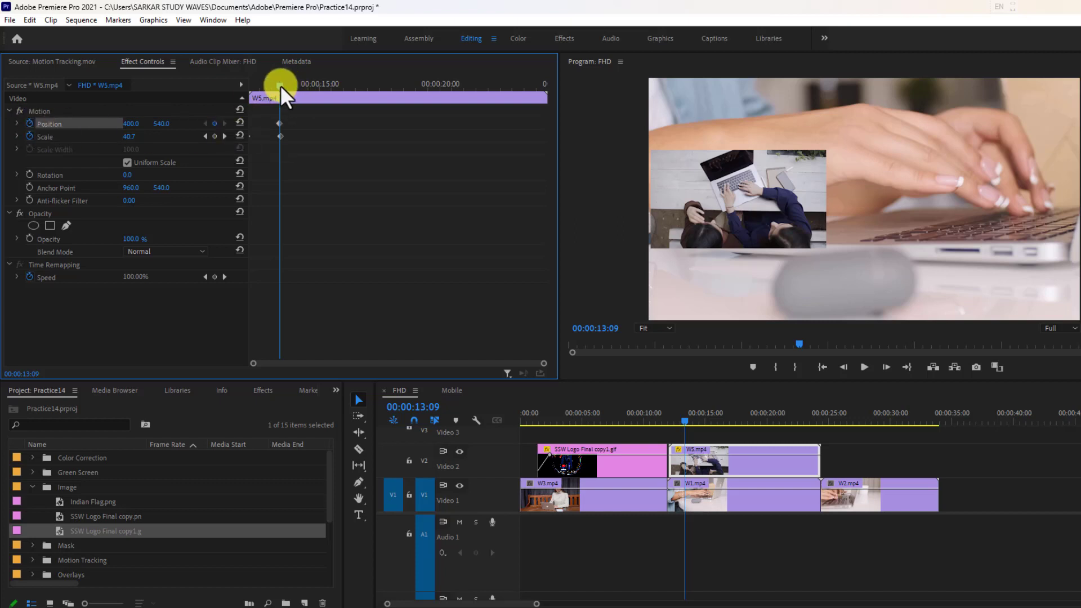
drag(280, 85, 324, 95)
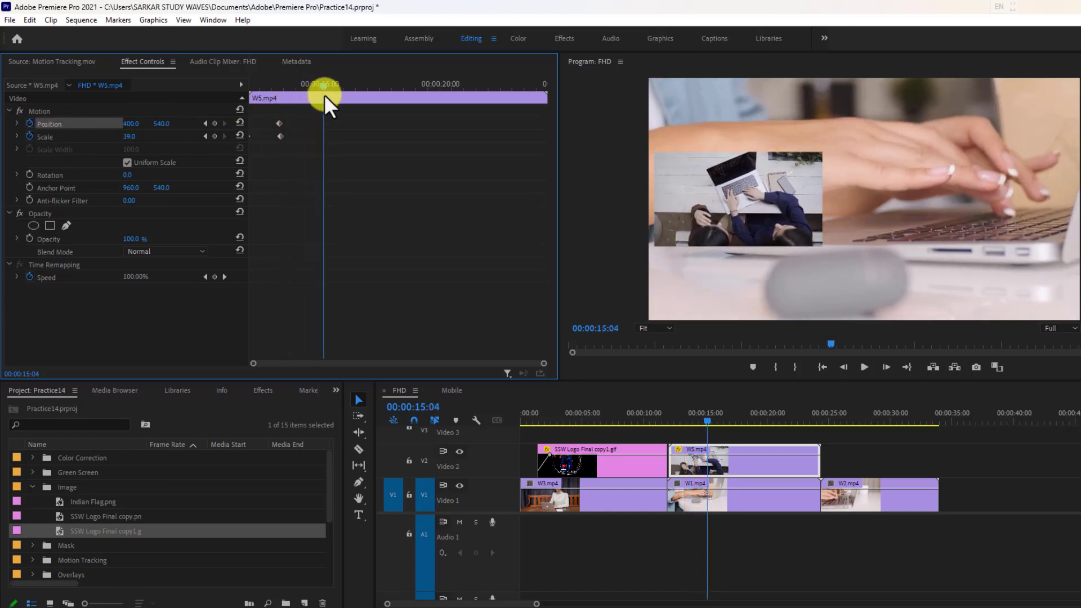
drag(166, 126, 349, 124)
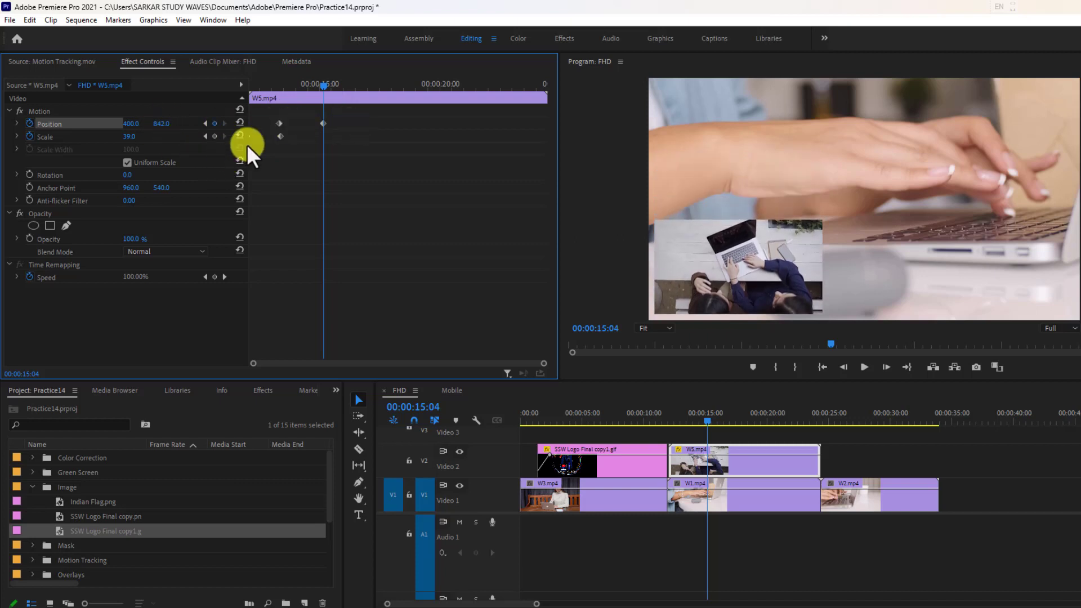
Step: Add position keyframes to W5.mp4 of 1479, 842 at 00:00:18:10 and 1487, 245 at 00:00:21:19
drag(321, 84, 400, 90)
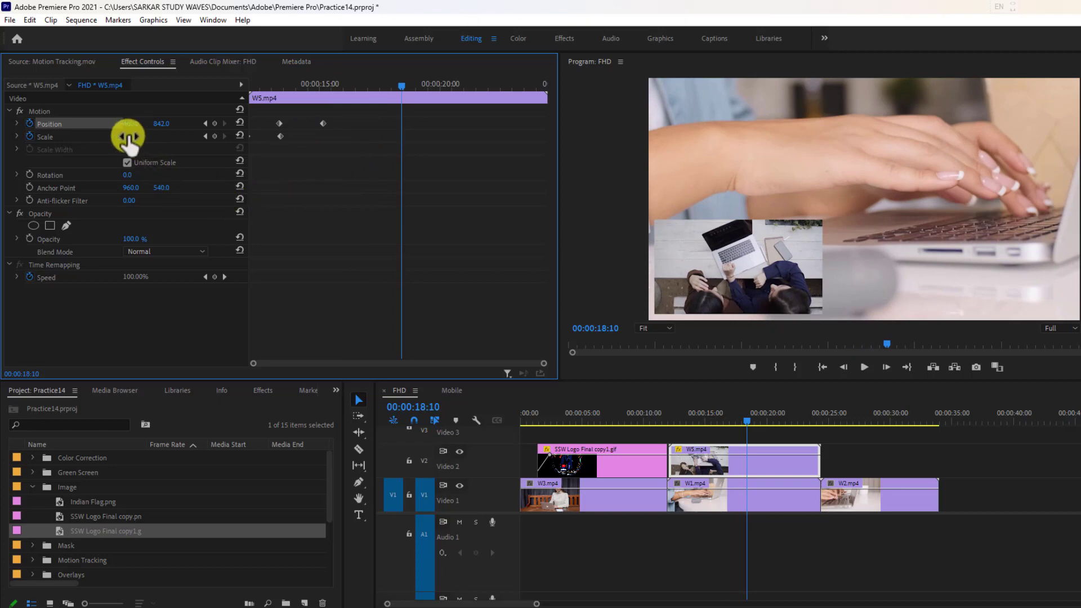
drag(158, 126, 792, 162)
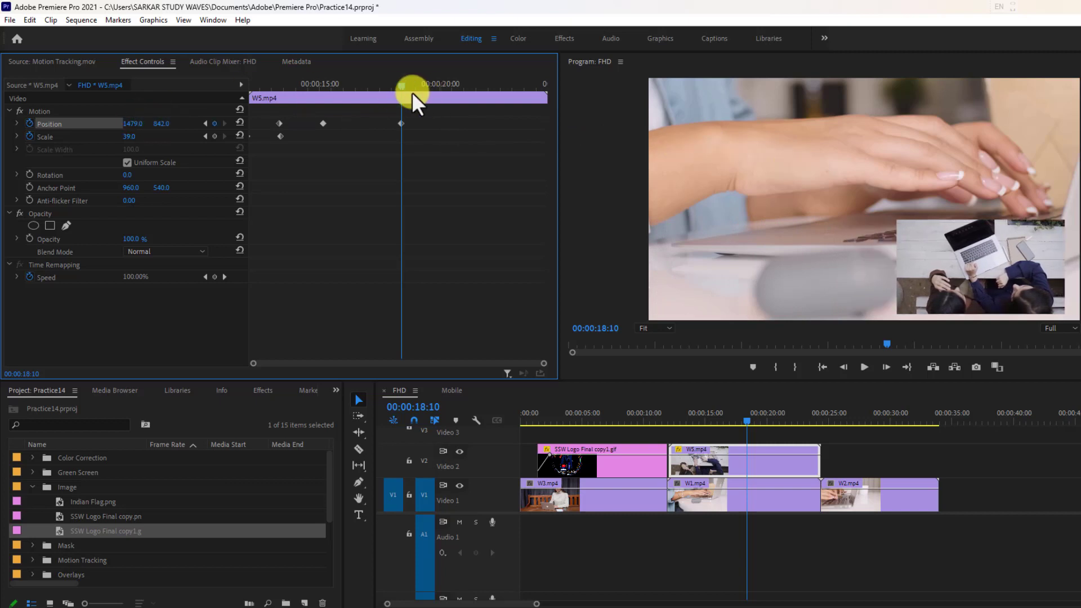
drag(403, 86, 481, 92)
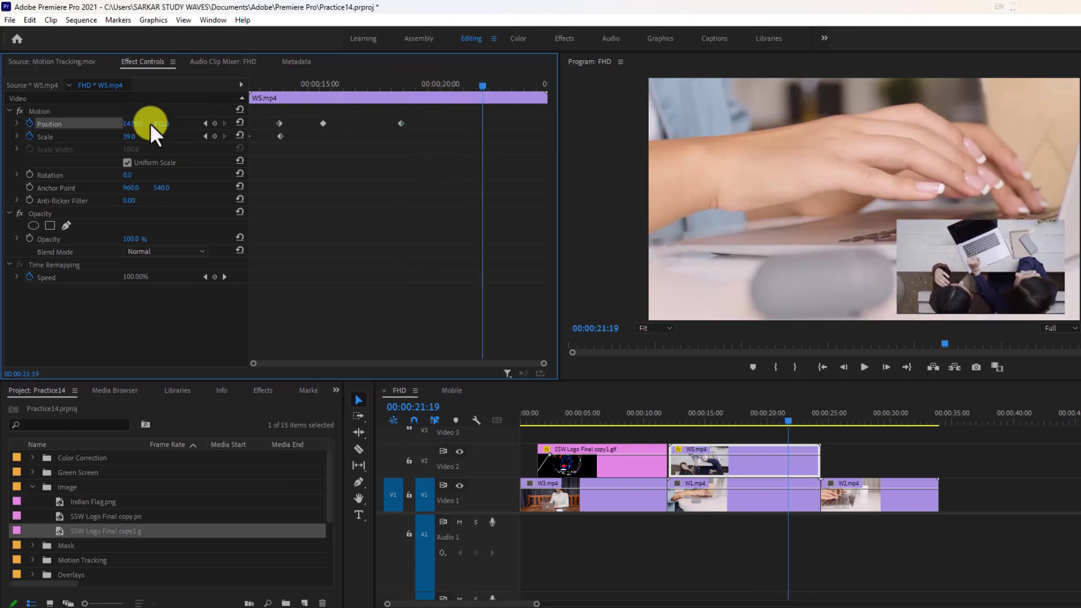
drag(133, 124, 165, 47)
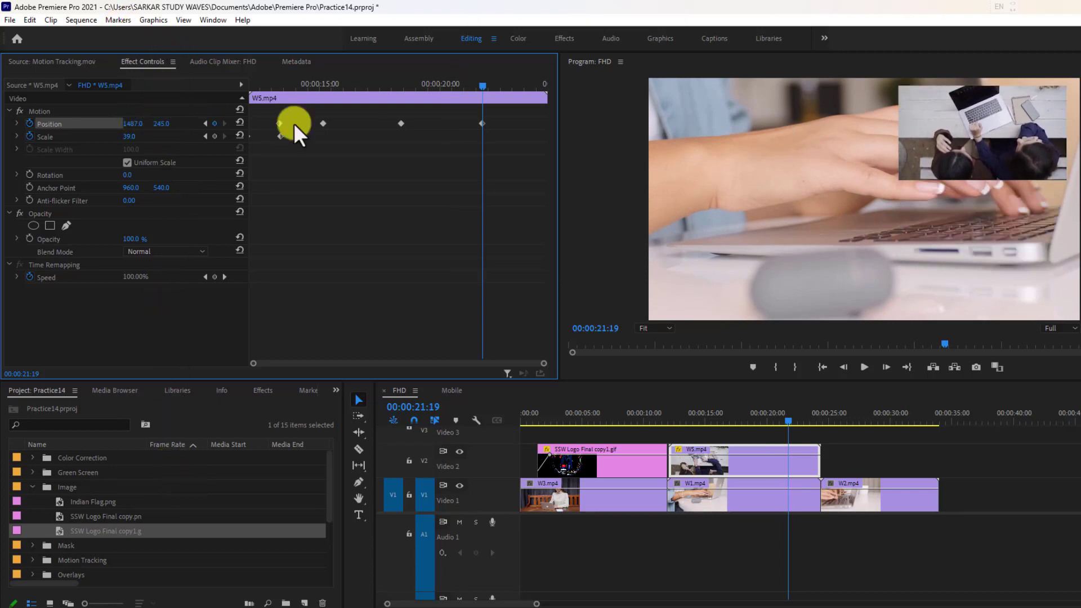
Step: Play back W5.mp4 from its start to preview the shrinking and moving picture-in-picture animation
drag(489, 92, 225, 93)
click(872, 364)
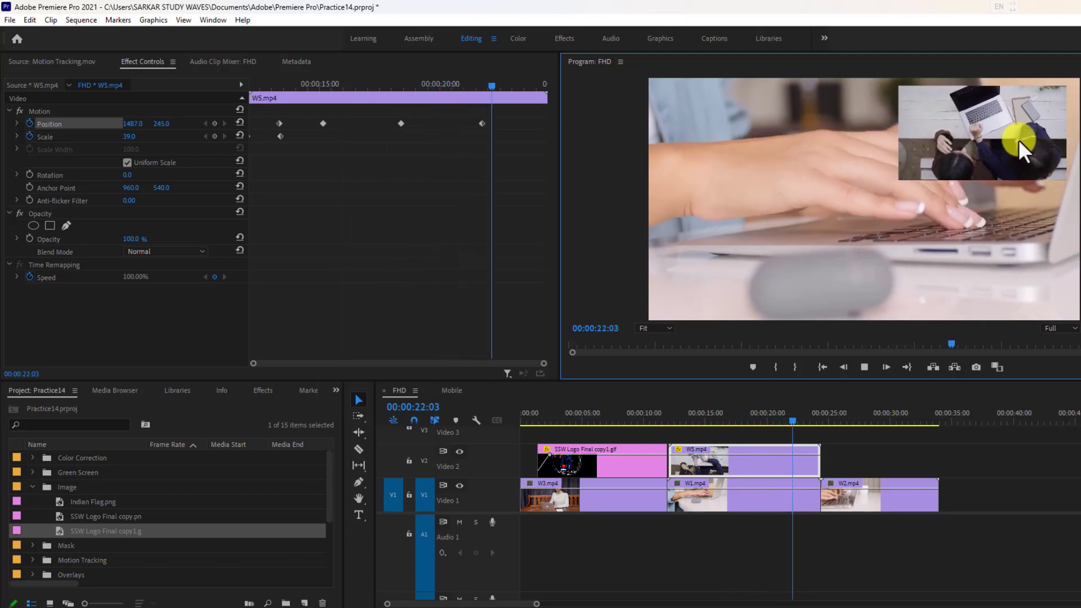
click(863, 367)
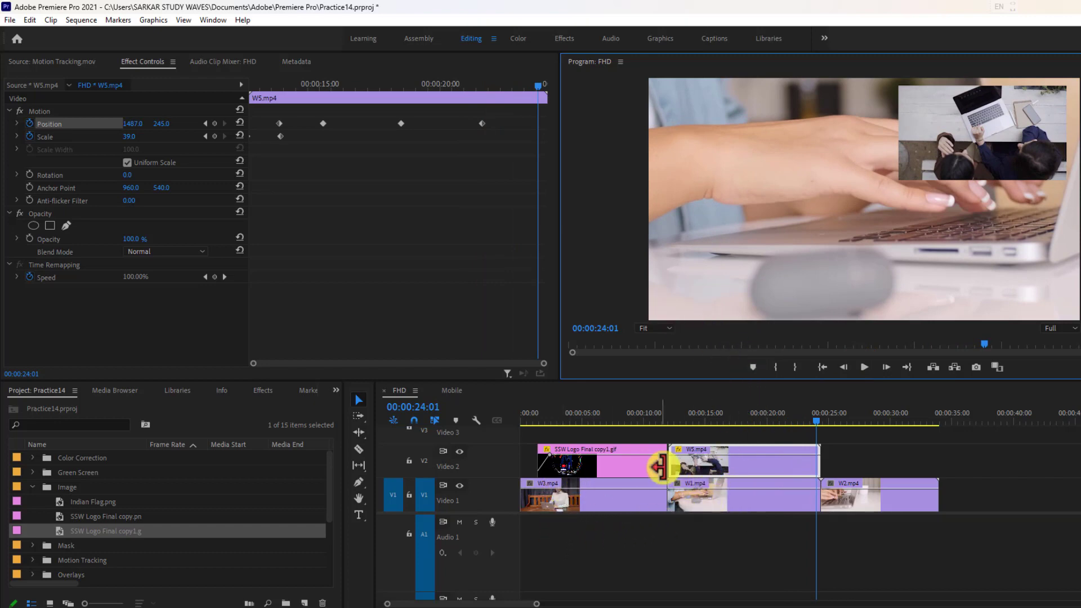
Step: Delete the logo clip from Video 2
click(722, 458)
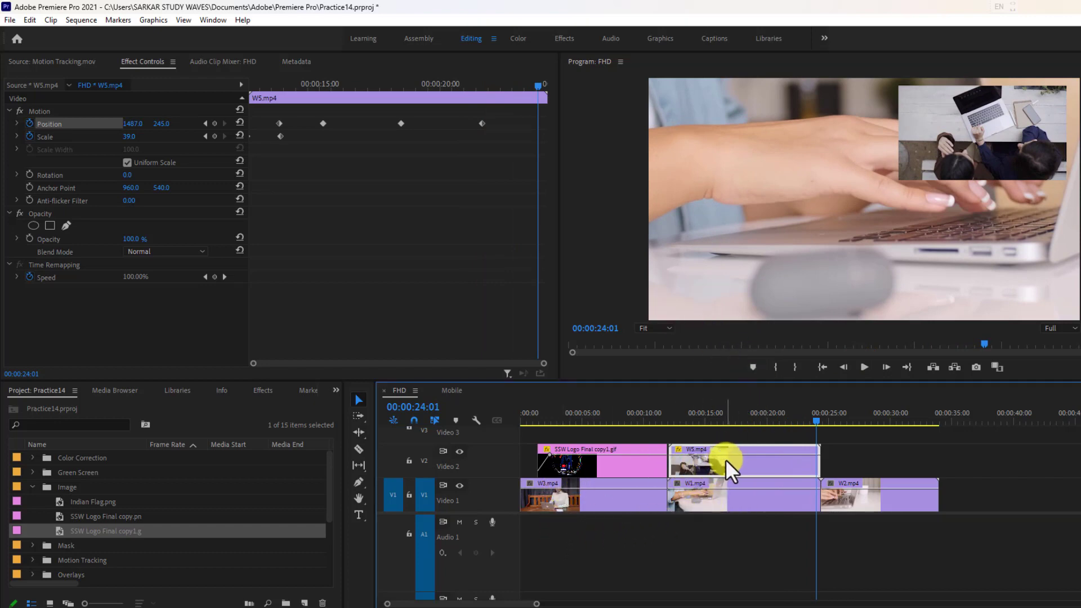
click(621, 468)
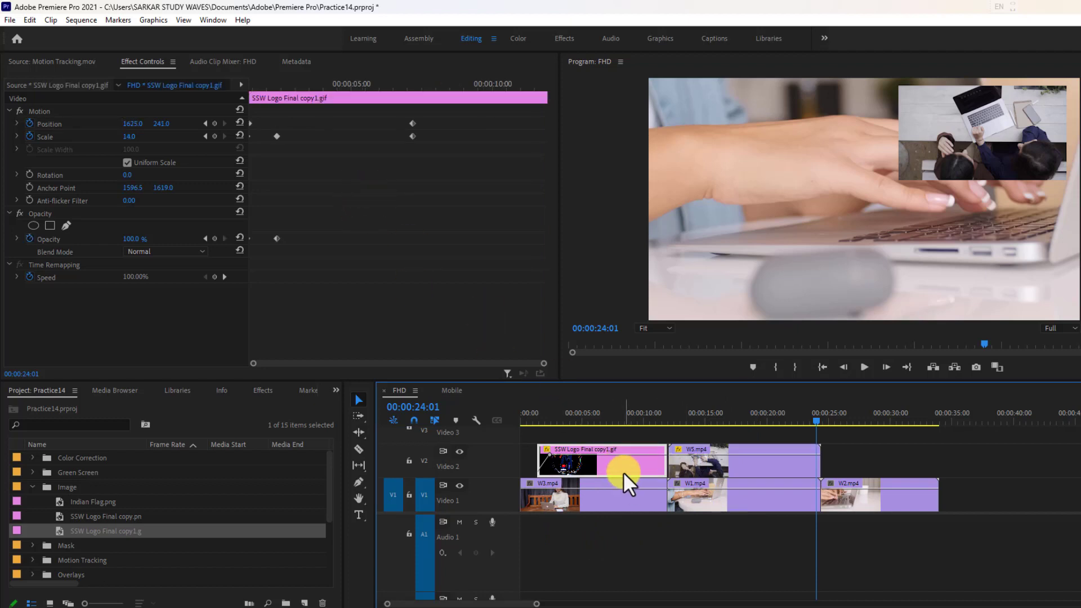
key(Delete)
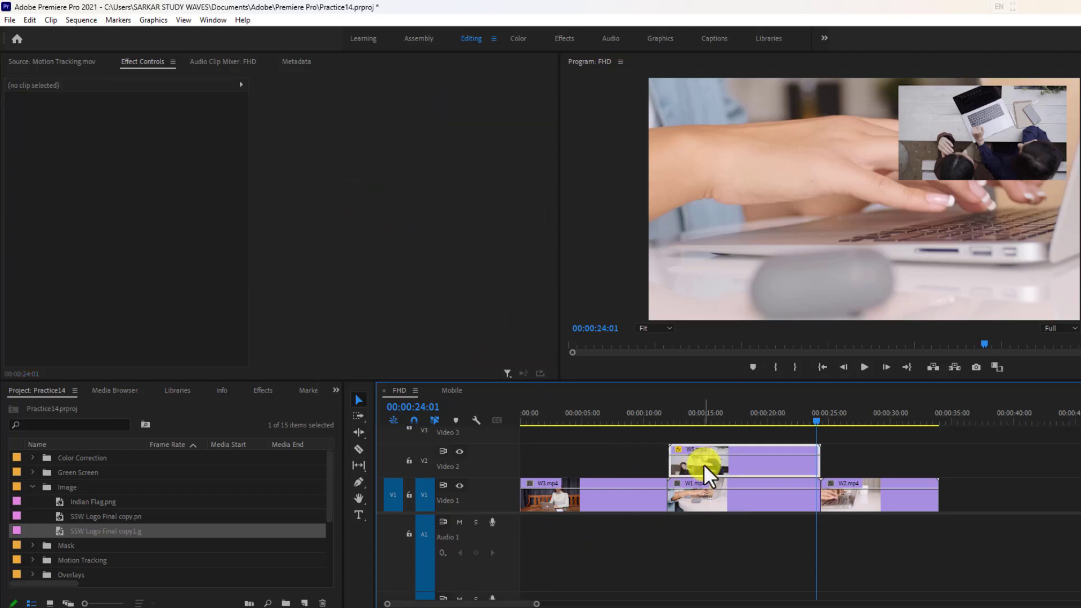
Step: Move W5.mp4 to the start of Video 2, trim its end to match W3.mp4 and check the frame at 00:00:06:23
drag(703, 464, 556, 468)
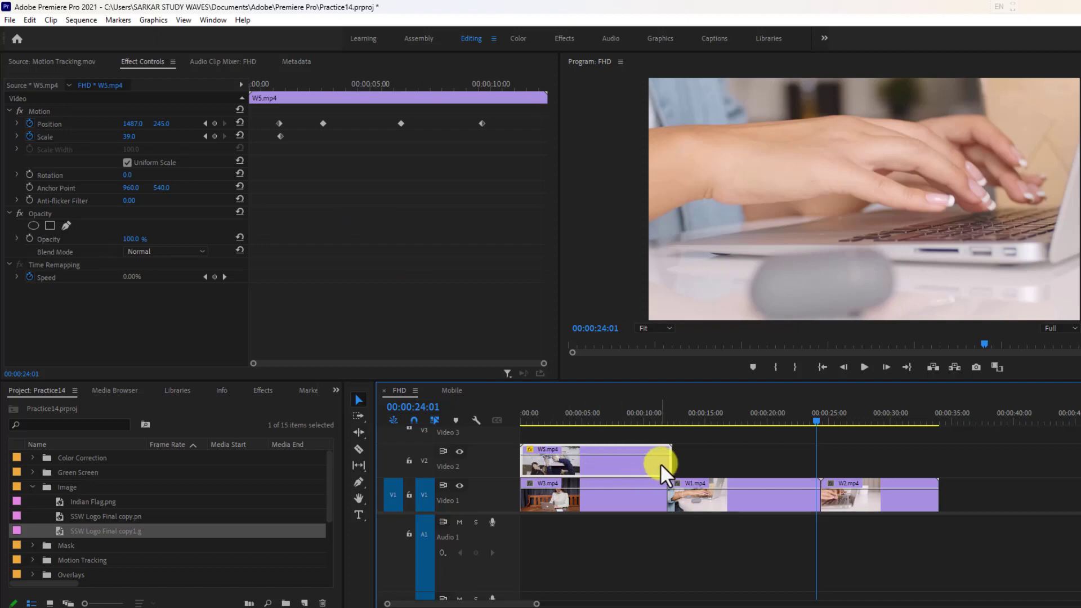
drag(667, 462, 665, 464)
click(605, 418)
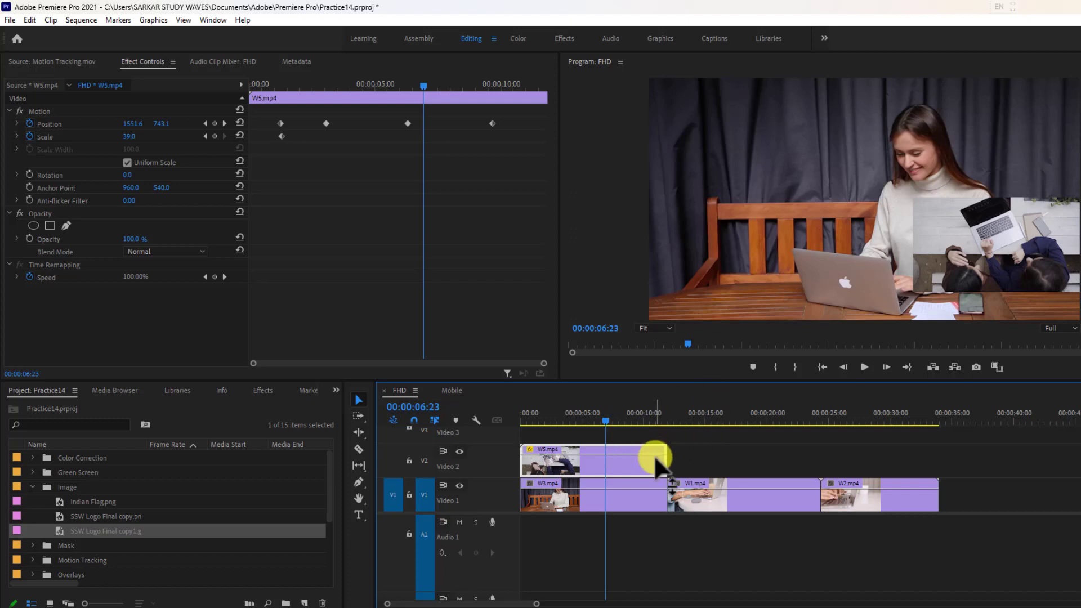
Step: Delete W5.mp4 from the timeline and move W1.mp4 to the start of Video 2, directly above W3.mp4
key(Delete)
click(810, 498)
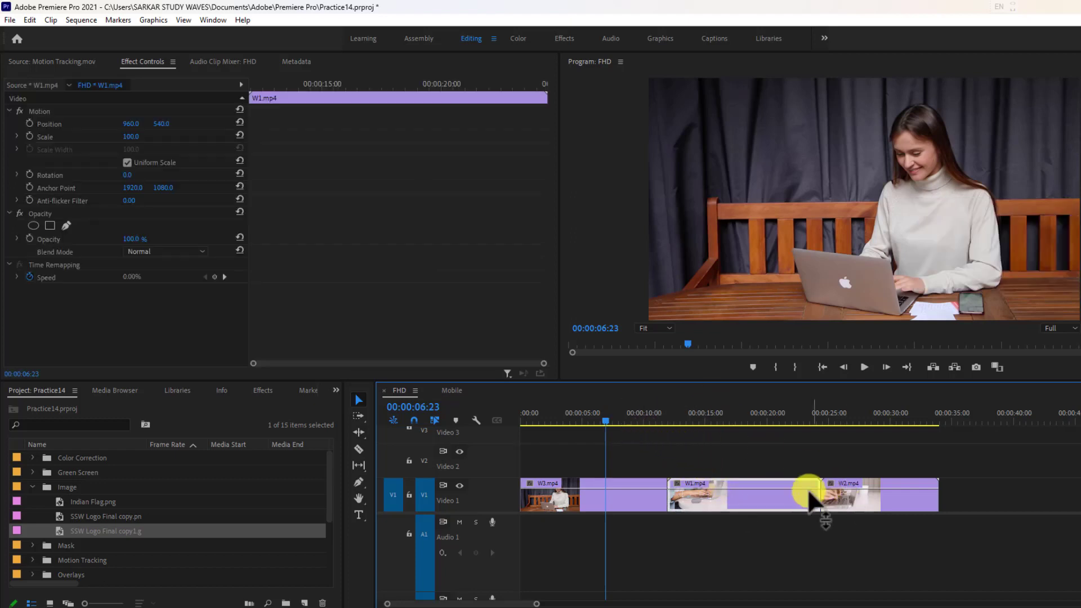
drag(810, 498, 667, 466)
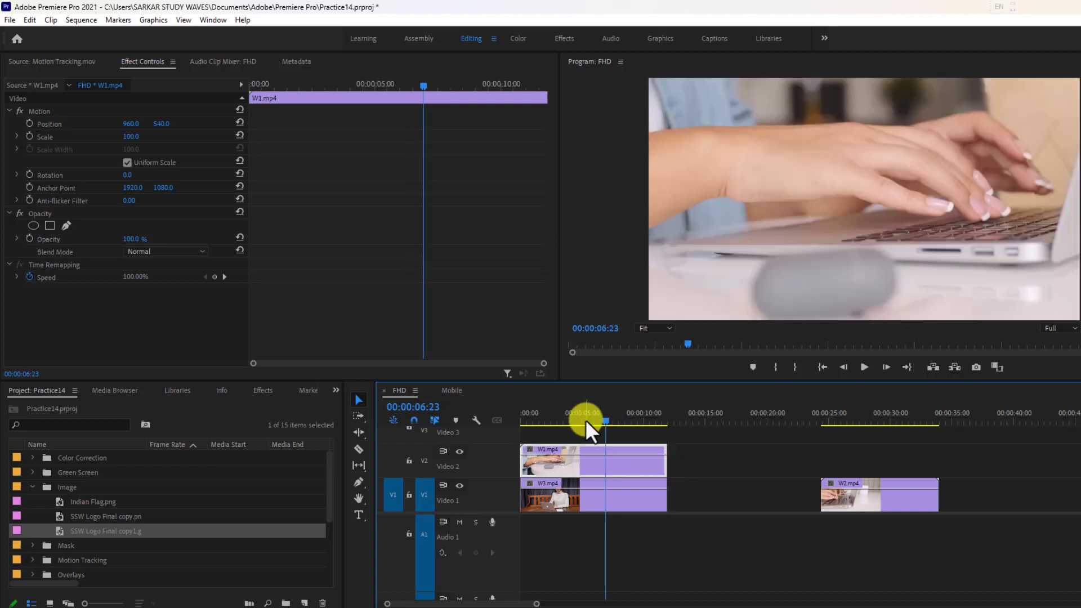
Step: At the start of the sequence, scale W1.mp4 down to 22
drag(586, 422, 517, 421)
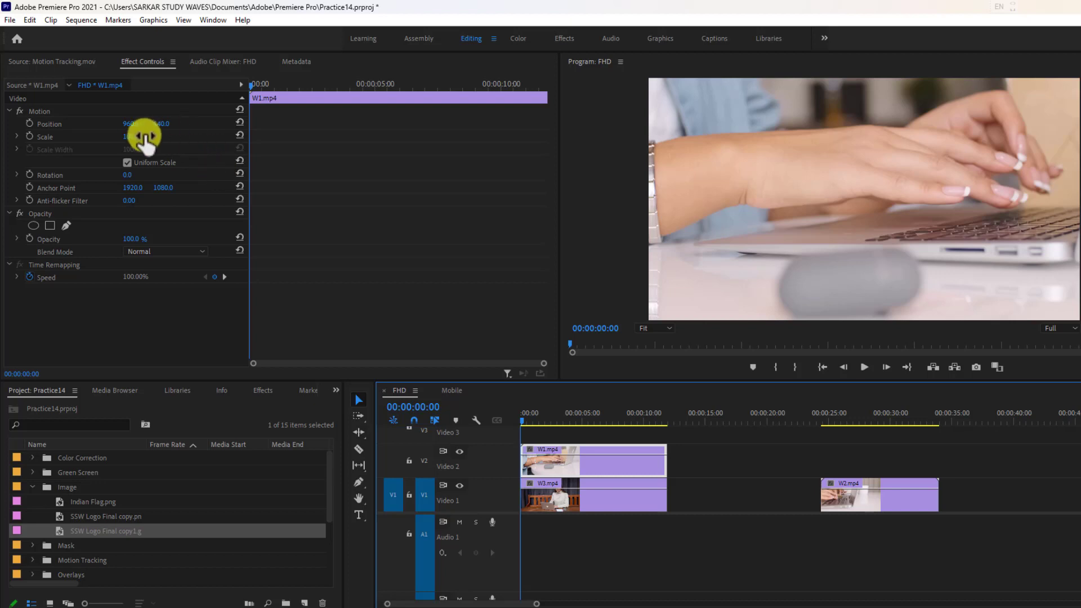
drag(131, 136, 70, 148)
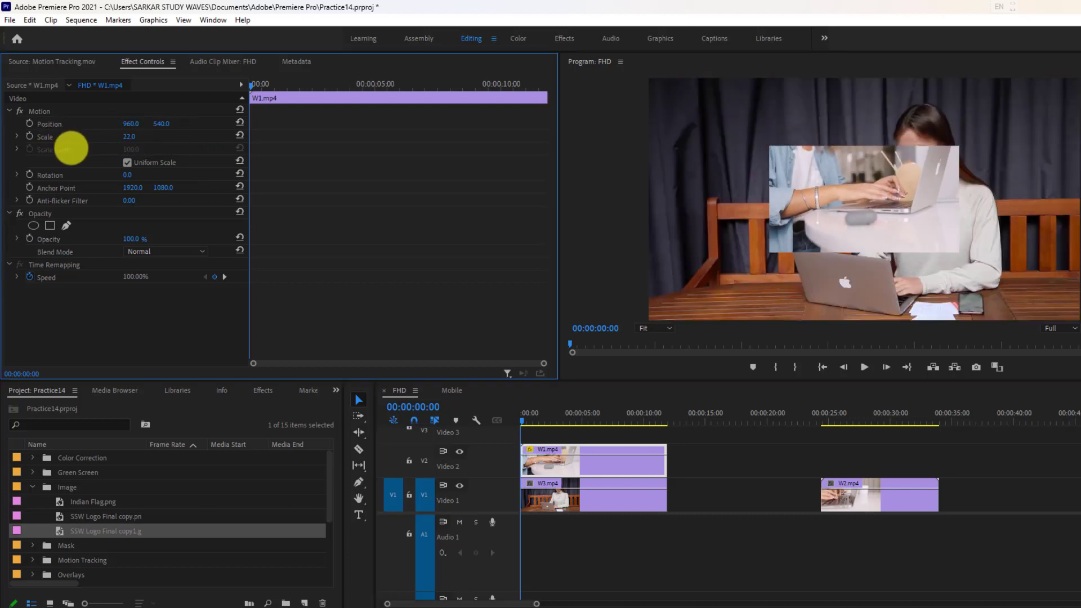
Step: Position W1.mp4 at 448, 300 and add an opacity keyframe of 0% at the start of the sequence
drag(131, 127, 89, 133)
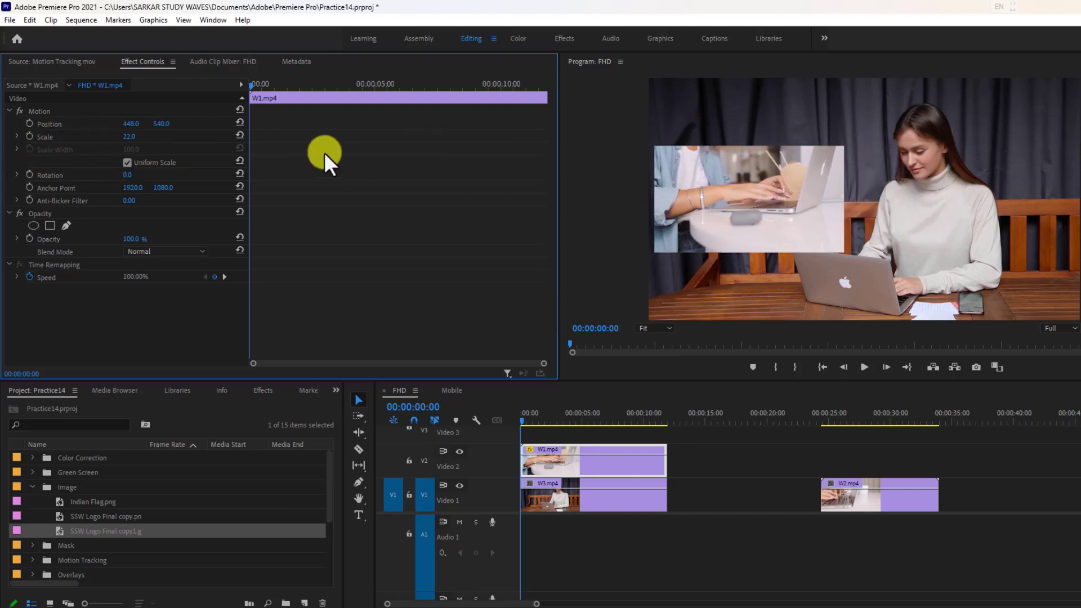
drag(167, 129, 222, 126)
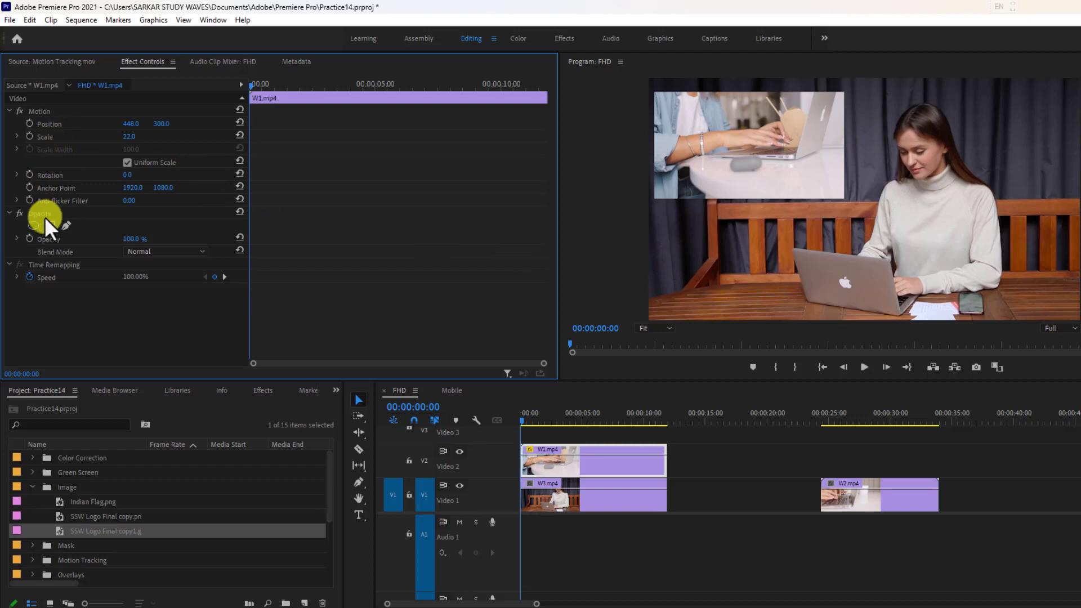
click(49, 239)
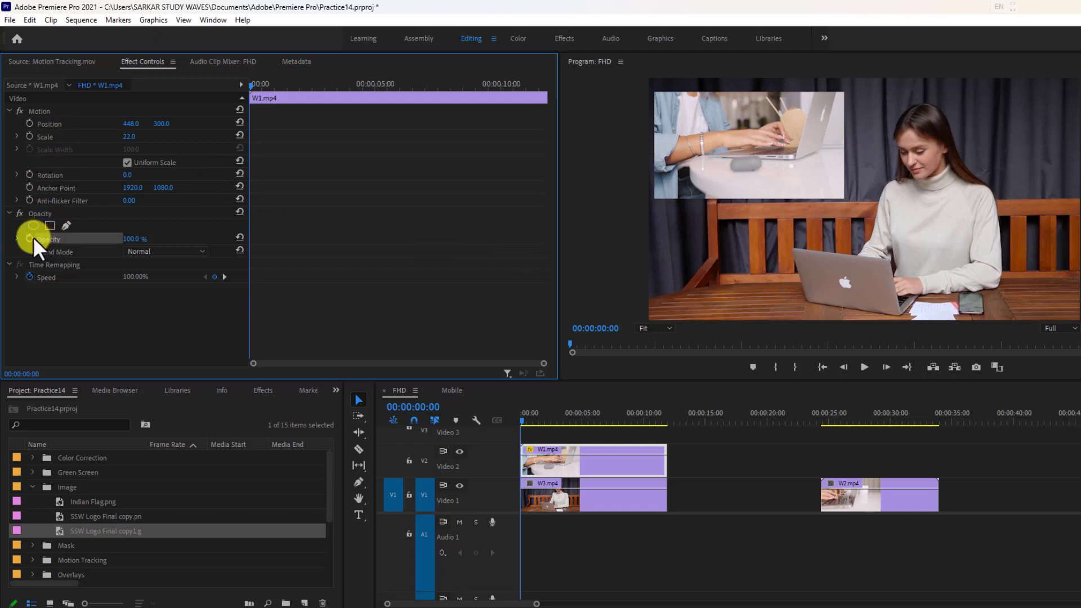
click(29, 238)
drag(133, 242, 41, 242)
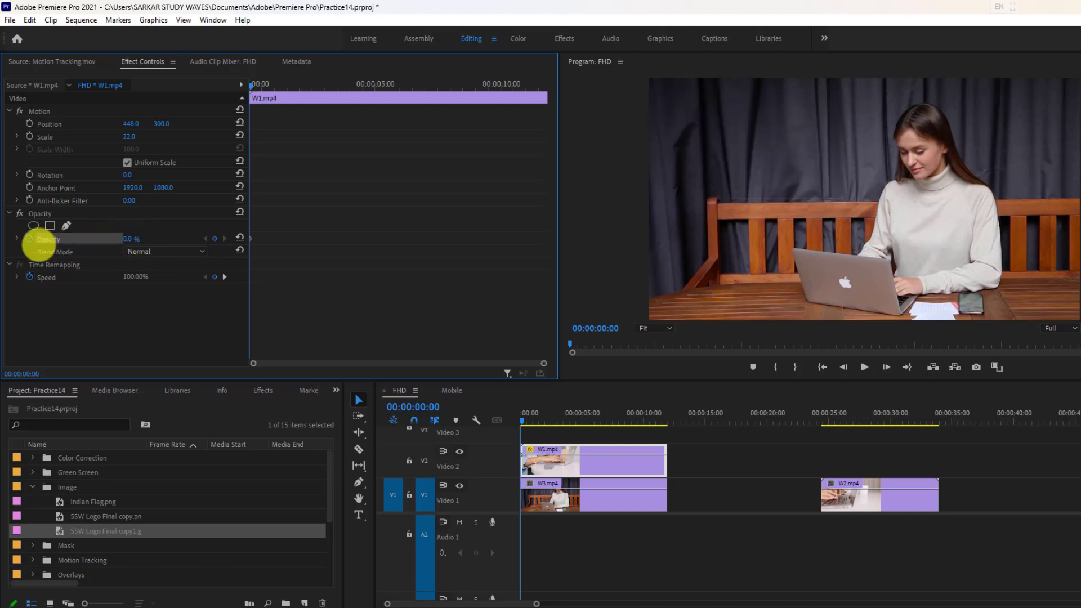
Step: Add W1.mp4 opacity keyframes of 100% at 00:00:01:14 and 0% at 00:00:03:17
drag(264, 87, 291, 92)
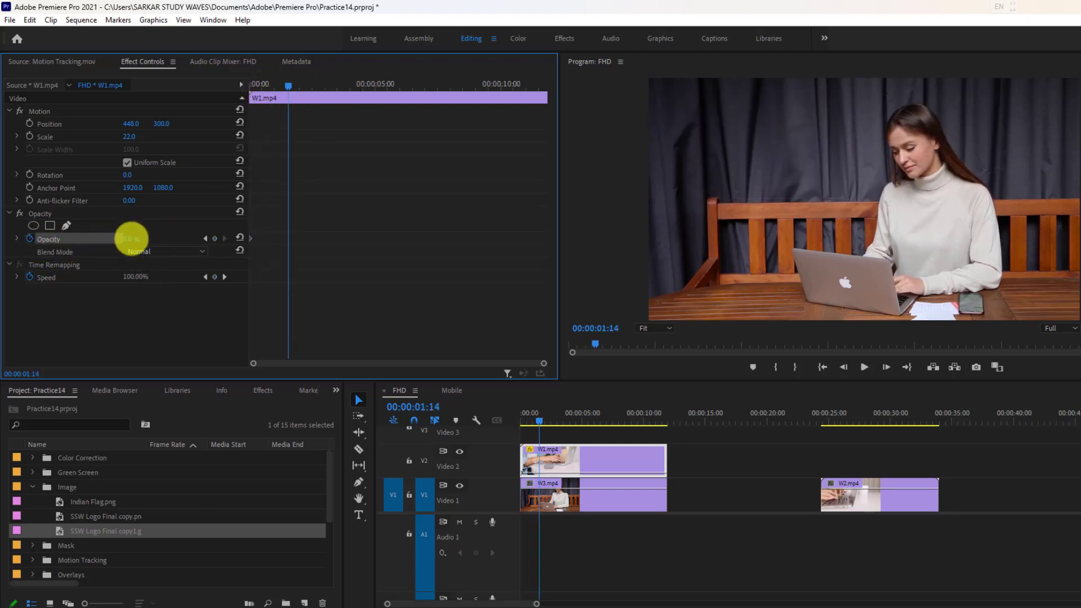
drag(131, 239, 209, 246)
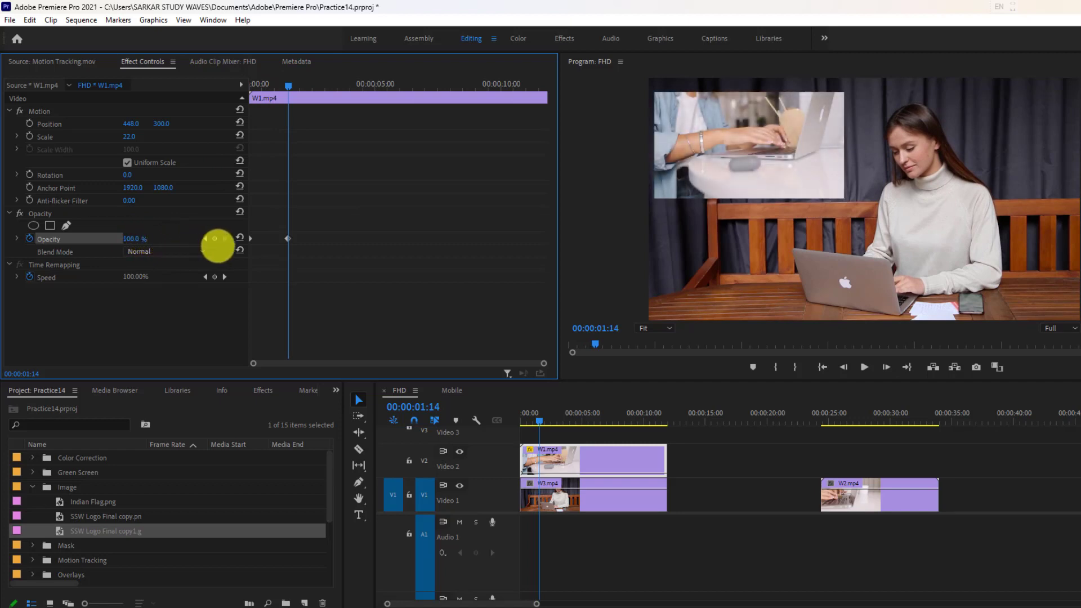
drag(290, 95, 342, 107)
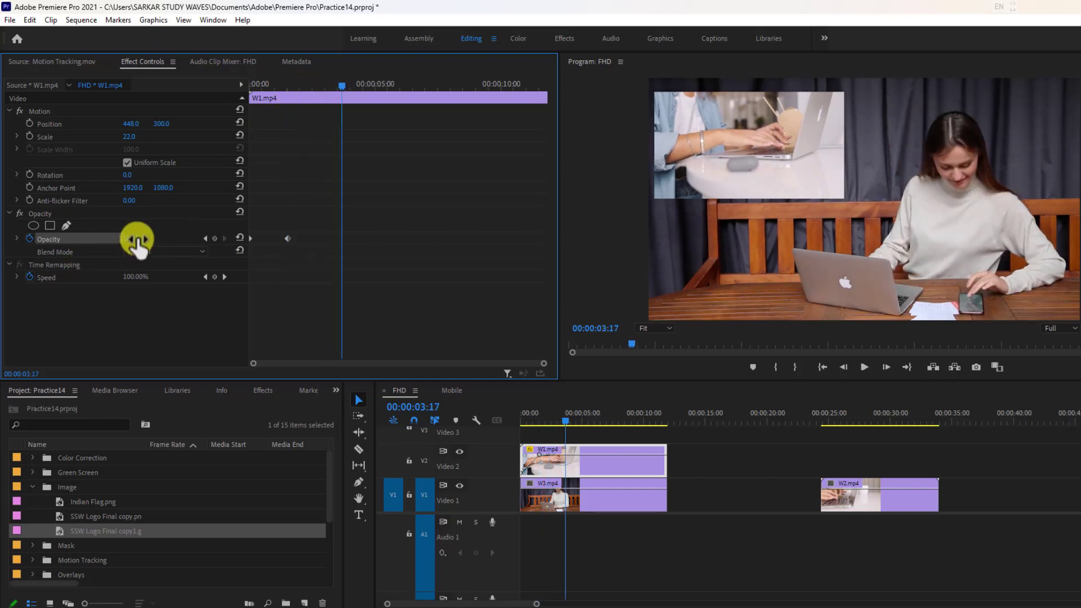
drag(137, 239, 39, 239)
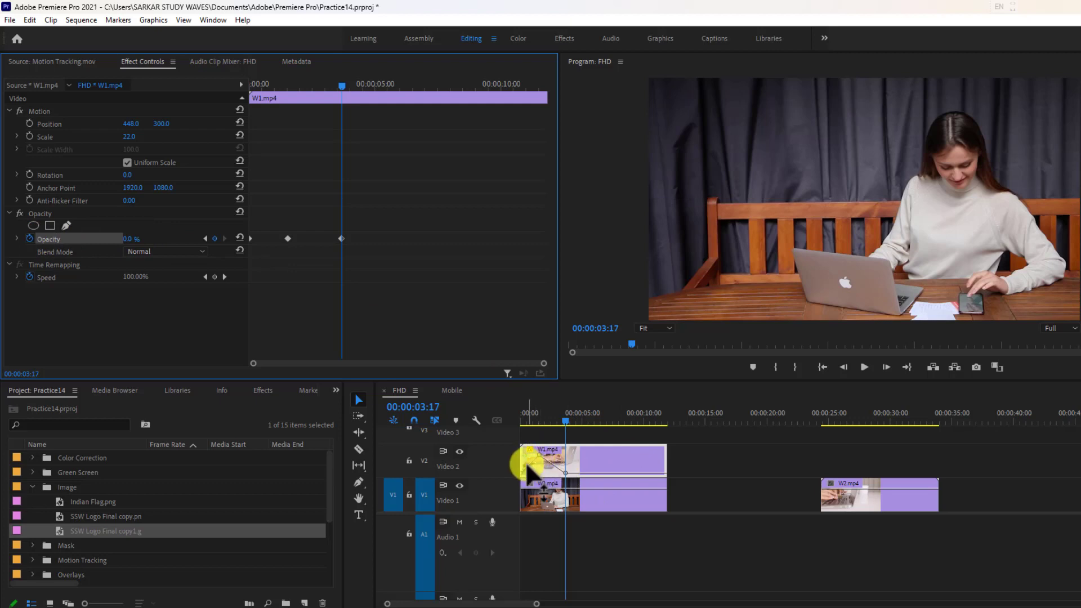
Step: Add three more opacity keyframes along the rest of W1.mp4 on Video 2, alternating 100%, 0% and 100%
ctrl+click(594, 473)
drag(595, 475, 653, 441)
ctrl+click(655, 475)
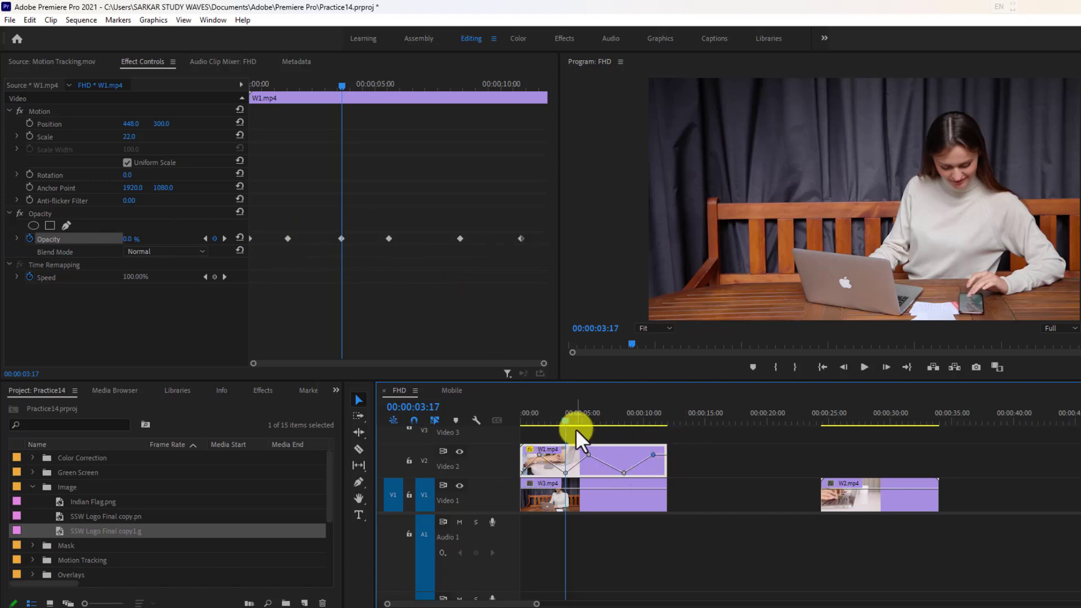
Step: Play the sequence from the start to check the overlay's repeated fades, stopping in the empty gap before W2.mp4
drag(565, 420, 454, 427)
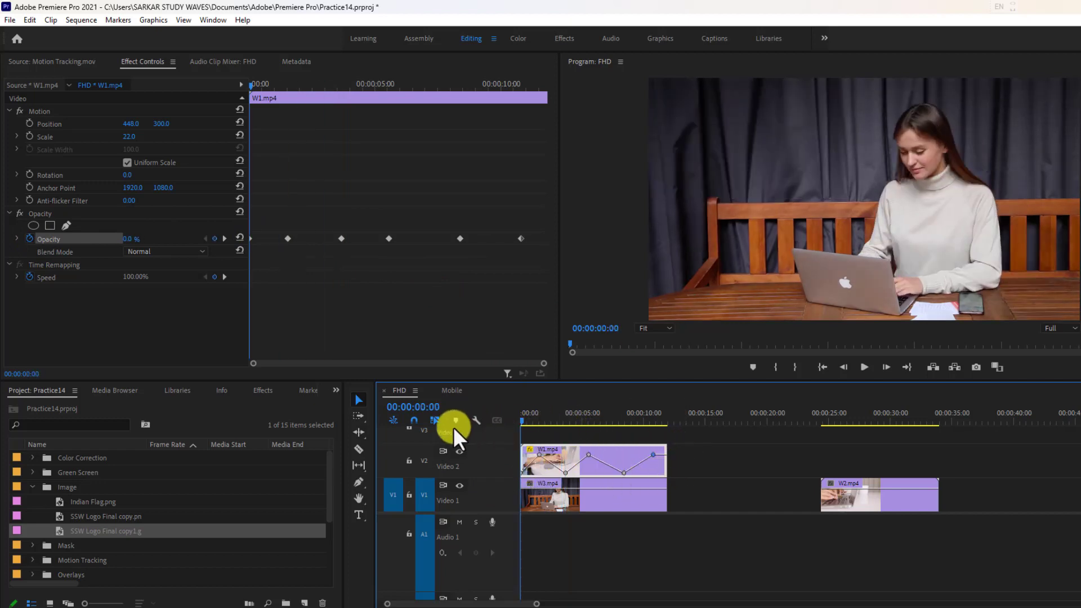
click(864, 368)
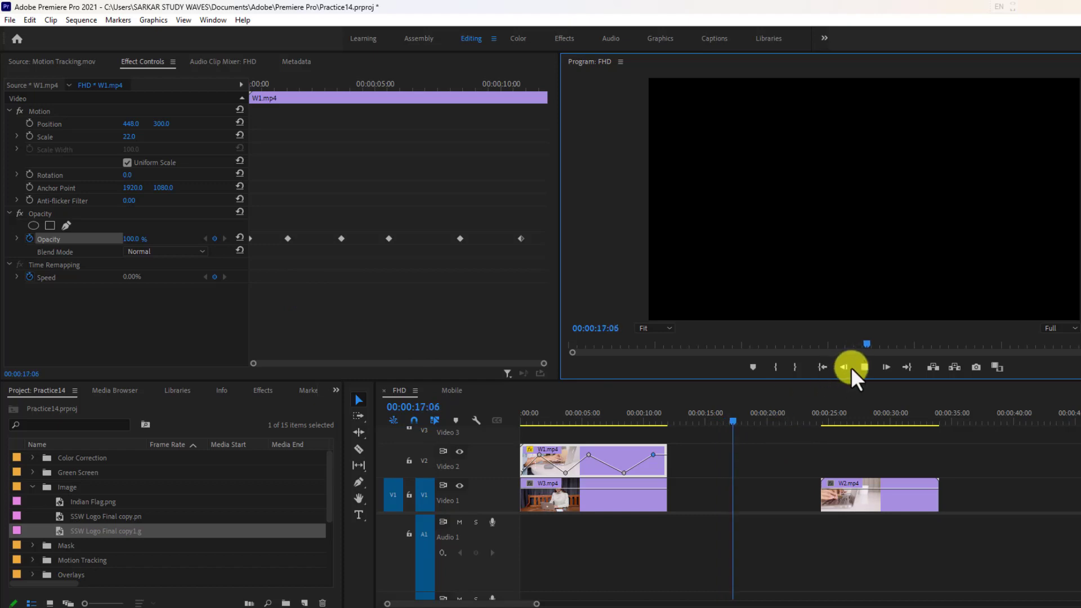
click(865, 368)
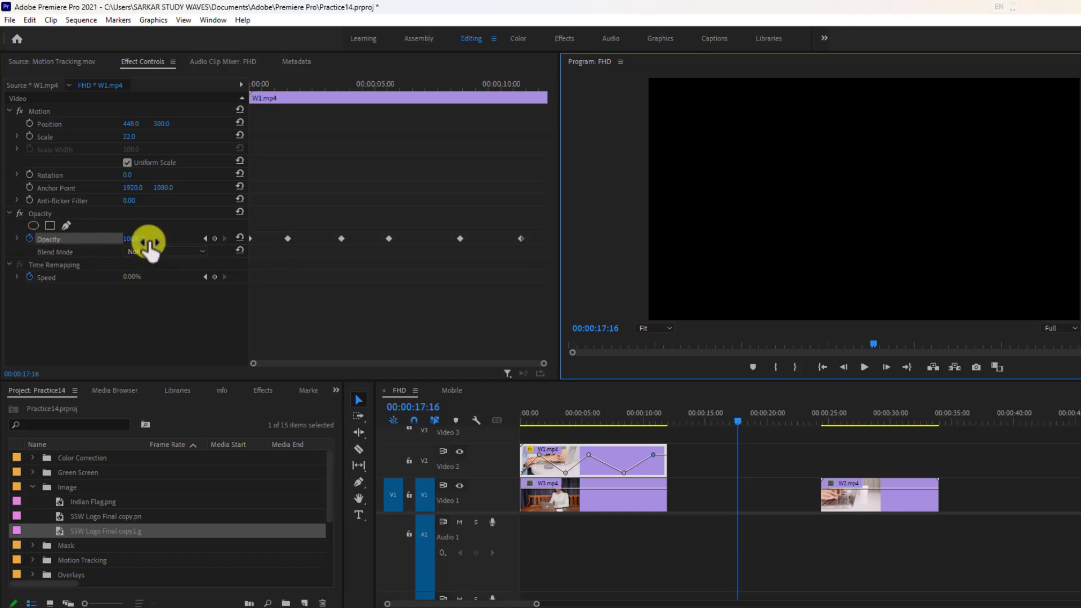
Step: Step back and forth through W1.mp4's opacity keyframes, ending on the one at 00:00:01:14
click(205, 237)
click(205, 237)
click(205, 237)
click(205, 237)
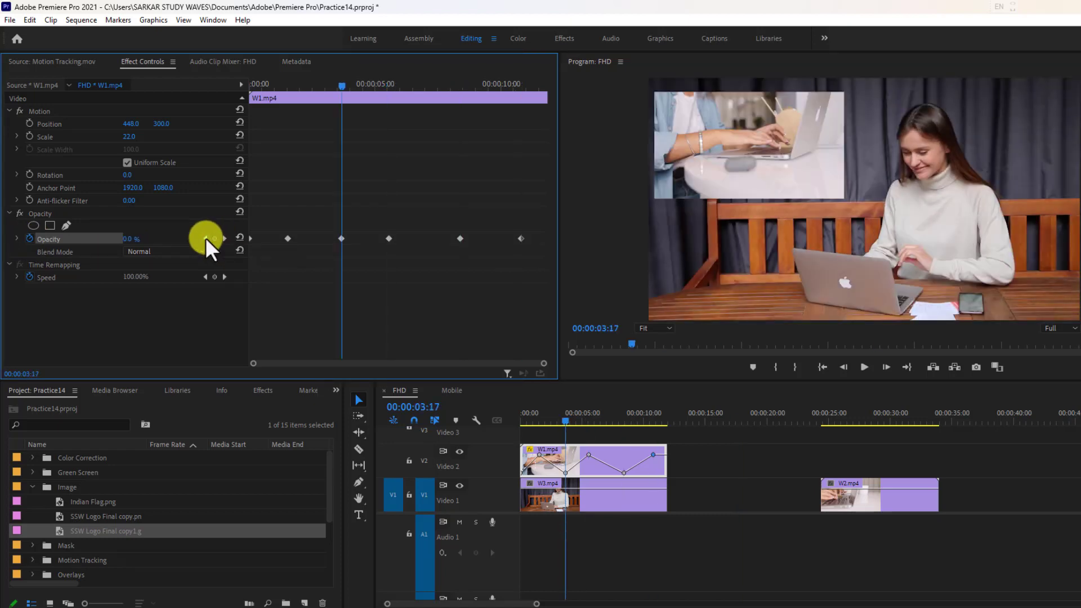
click(205, 238)
click(224, 238)
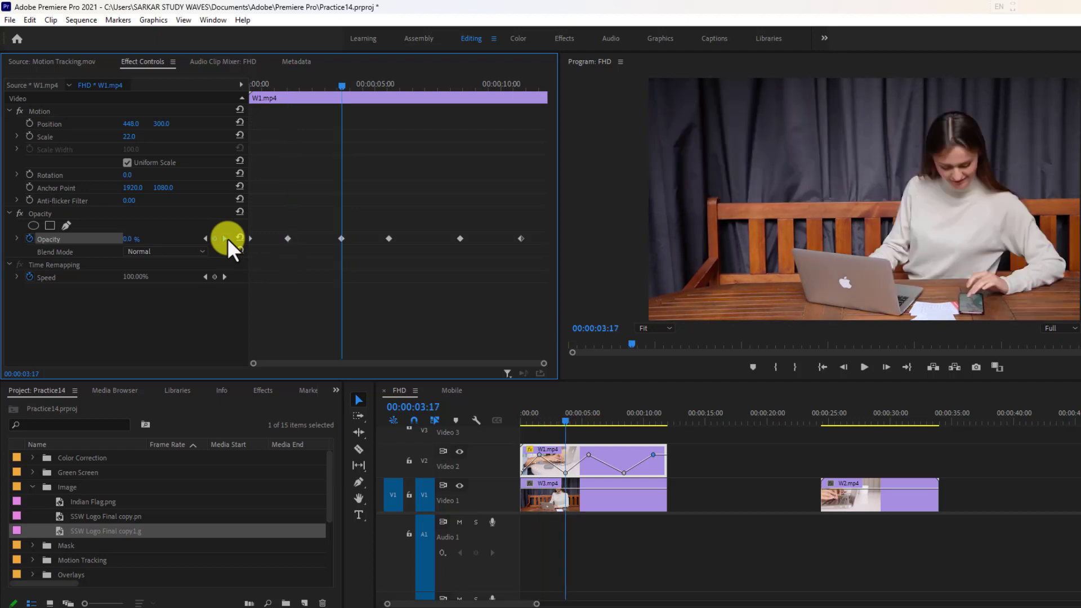
click(225, 238)
click(205, 238)
click(205, 238)
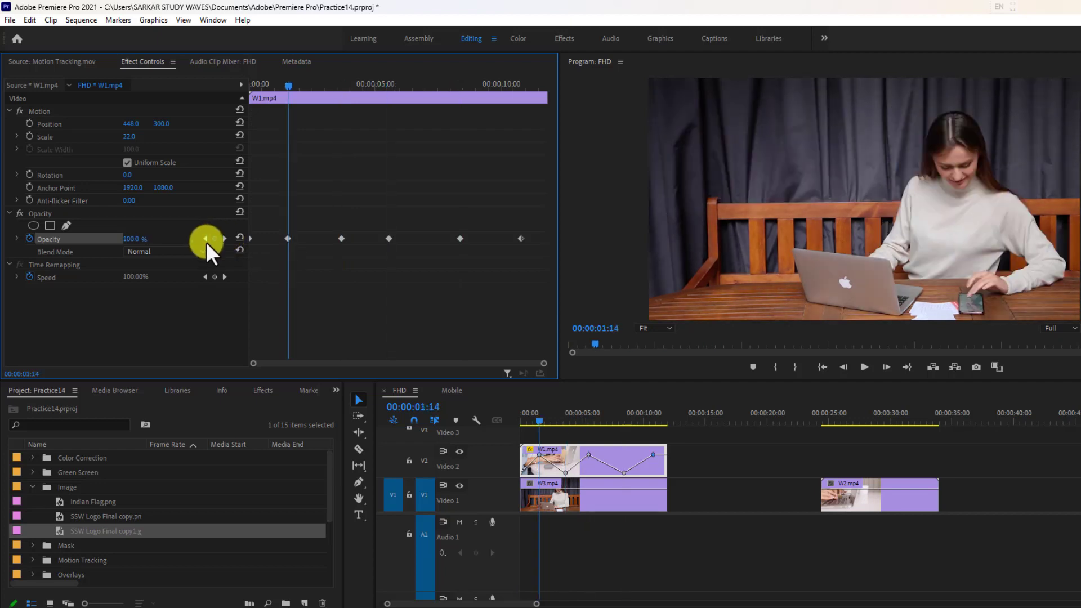
Step: Remove and re-add the opacity keyframe at 00:00:01:14 and set its value to 100%
click(286, 239)
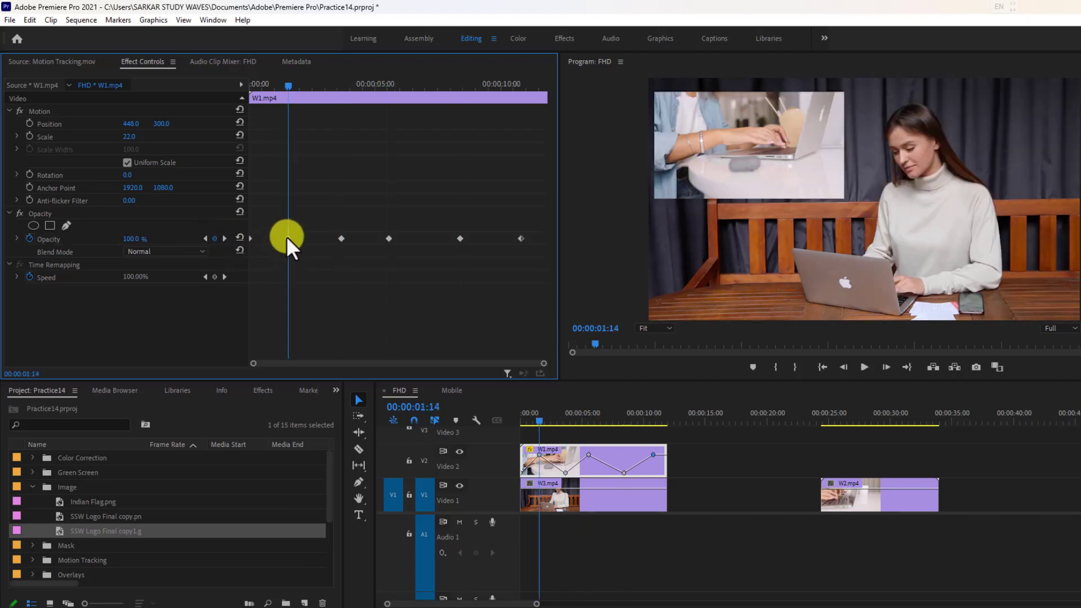
click(216, 240)
click(216, 240)
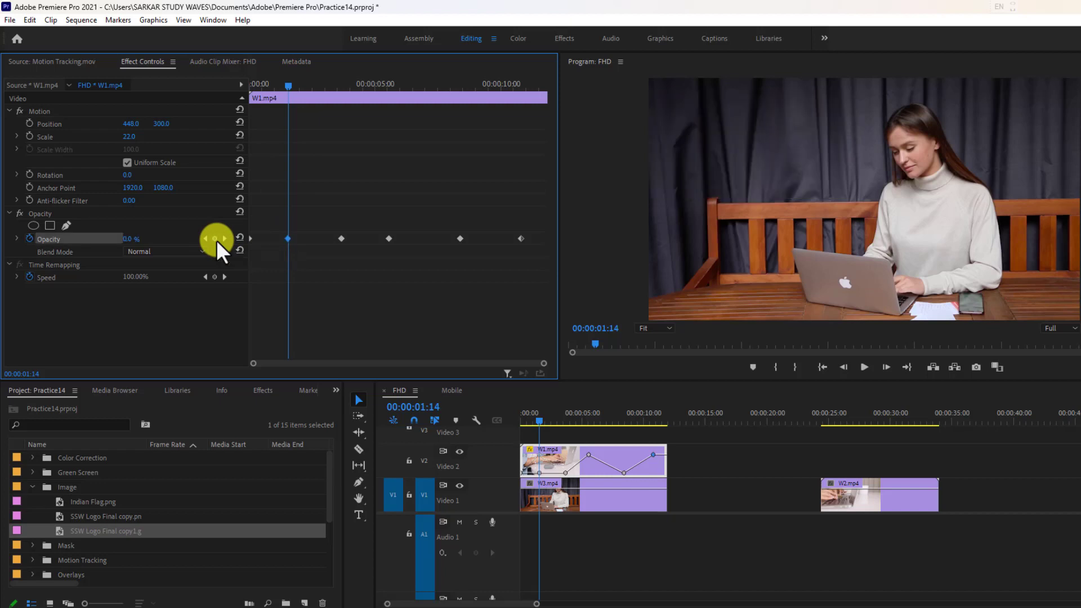
click(217, 239)
click(216, 240)
drag(126, 239, 336, 241)
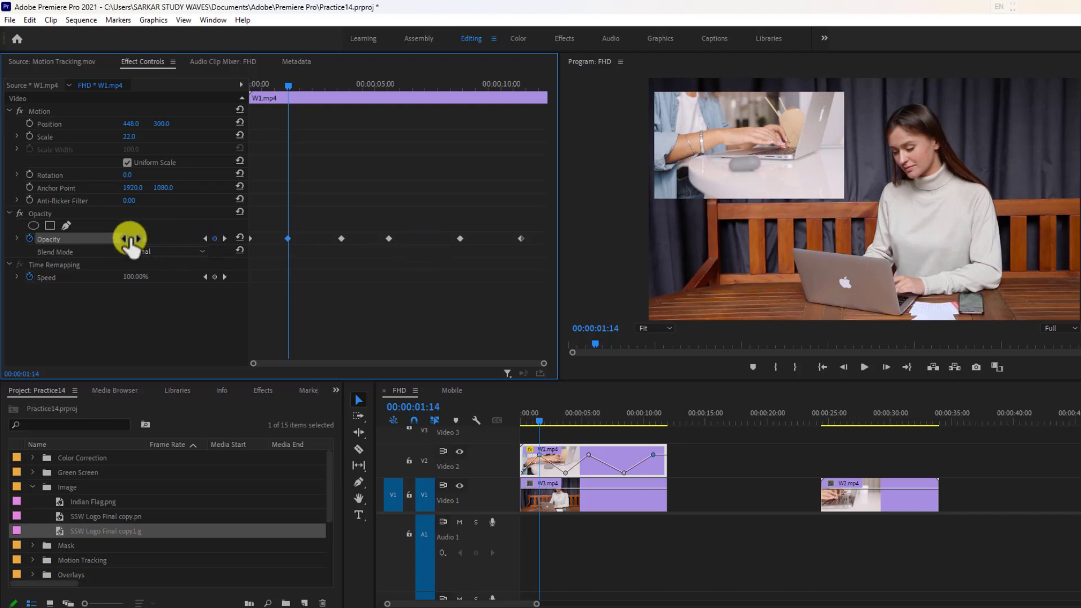
Step: Shift W1.mp4's third opacity keyframe to 00:00:03:16
drag(289, 96, 342, 108)
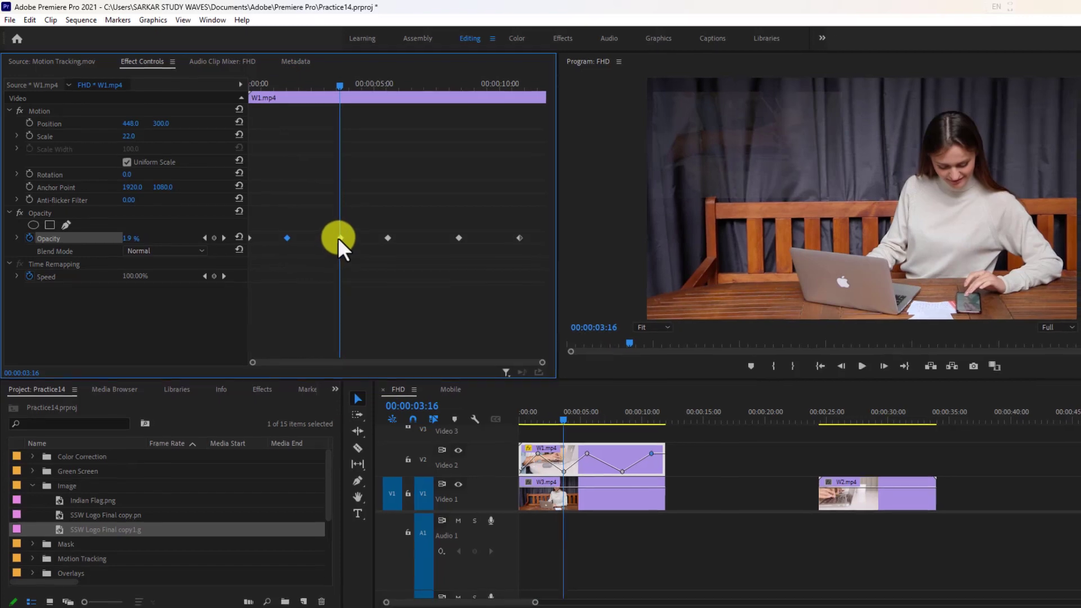
drag(340, 239, 339, 239)
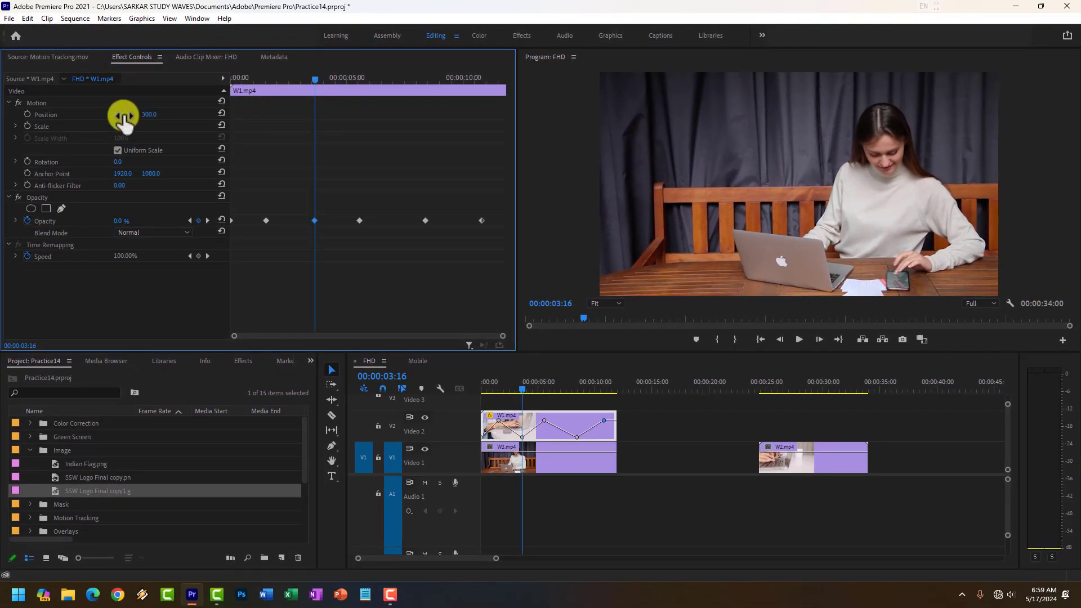
click(45, 116)
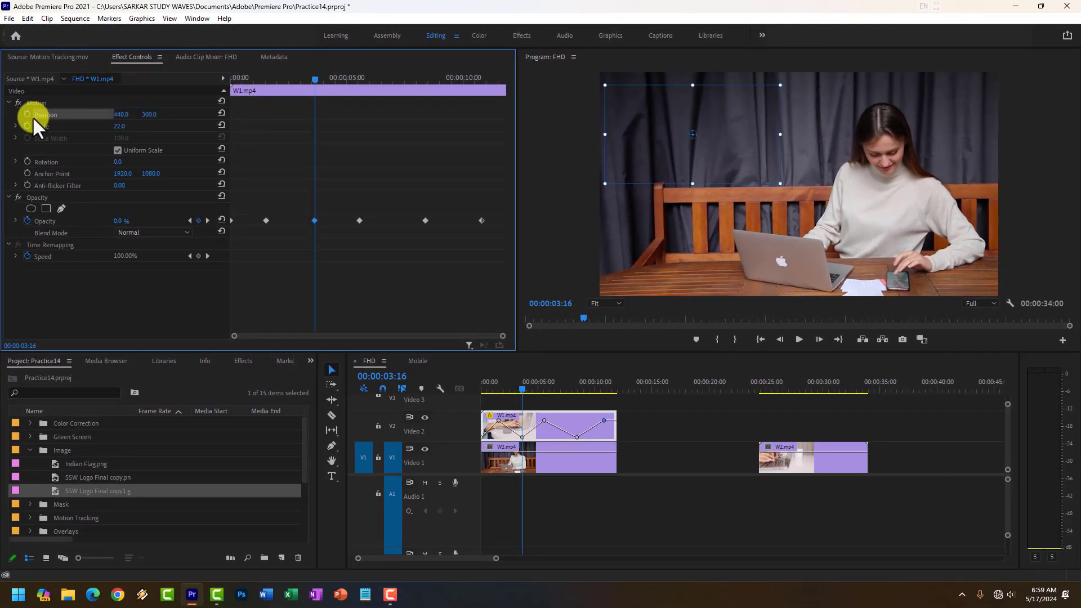
click(41, 126)
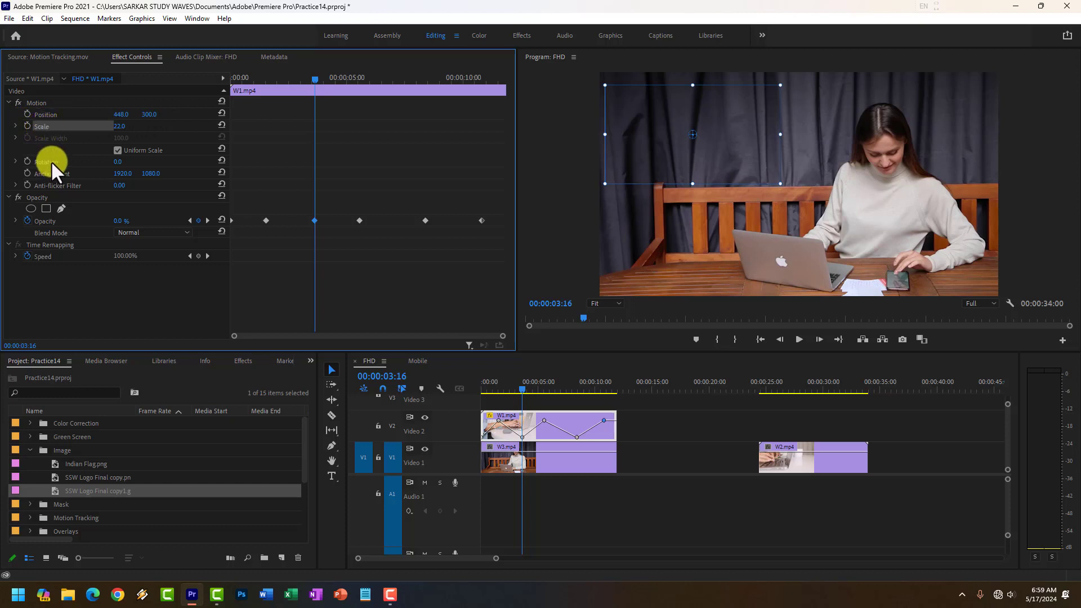